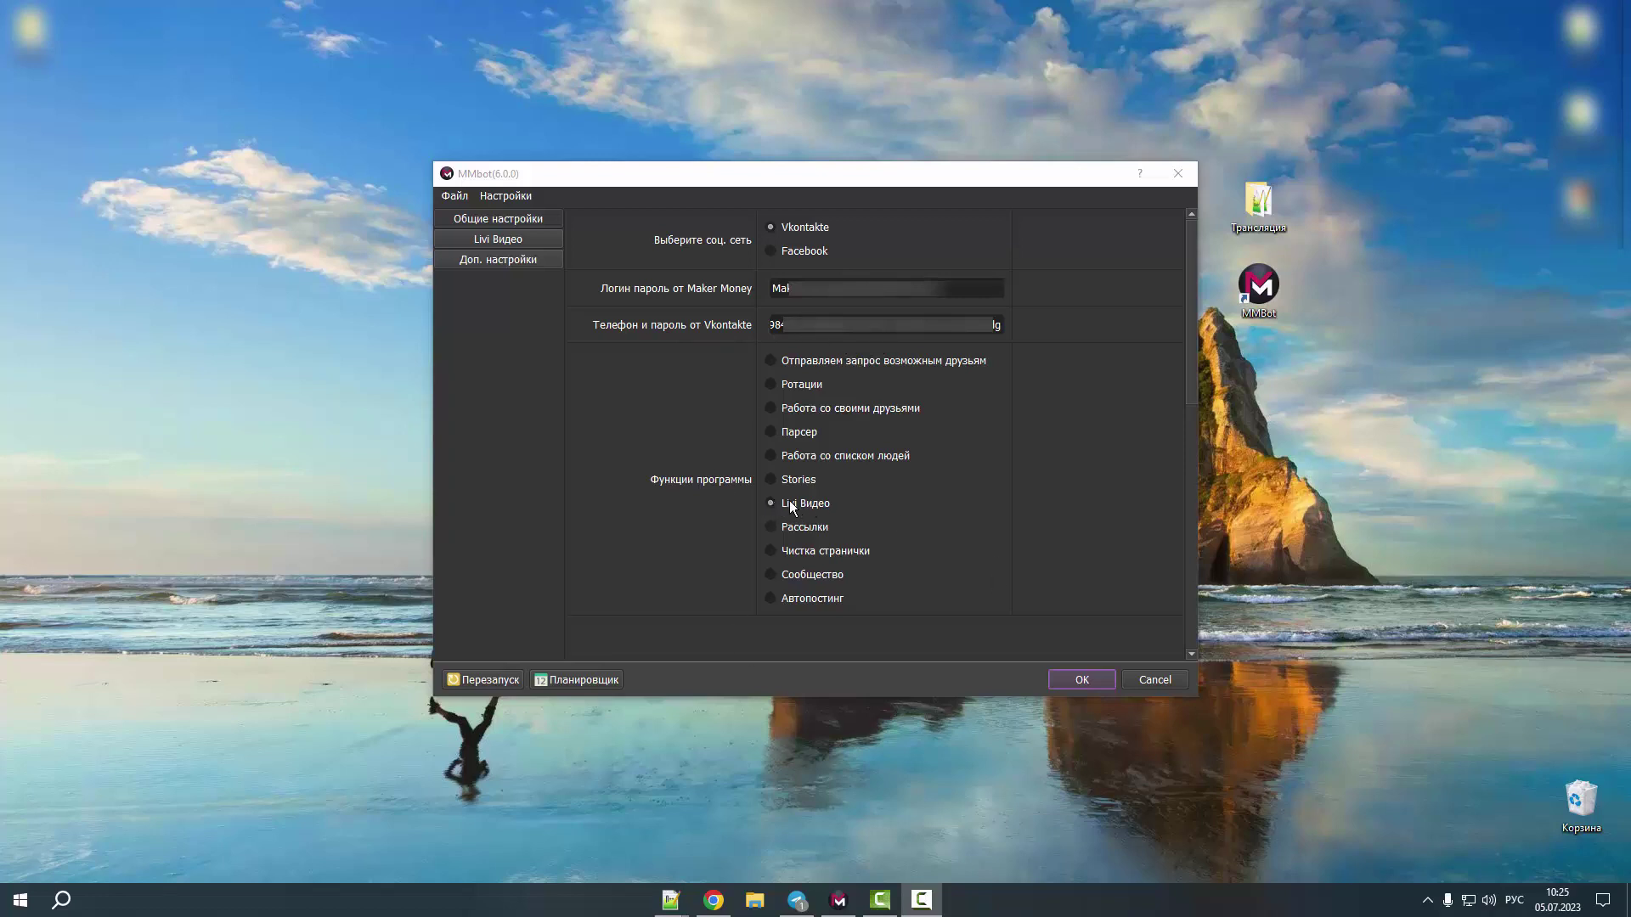
Step: Open the Livi Видео settings and examine the desktop folder Трансляция and its Видео subfolder
{"action": "left_click", "coordinate": [512, 240]}
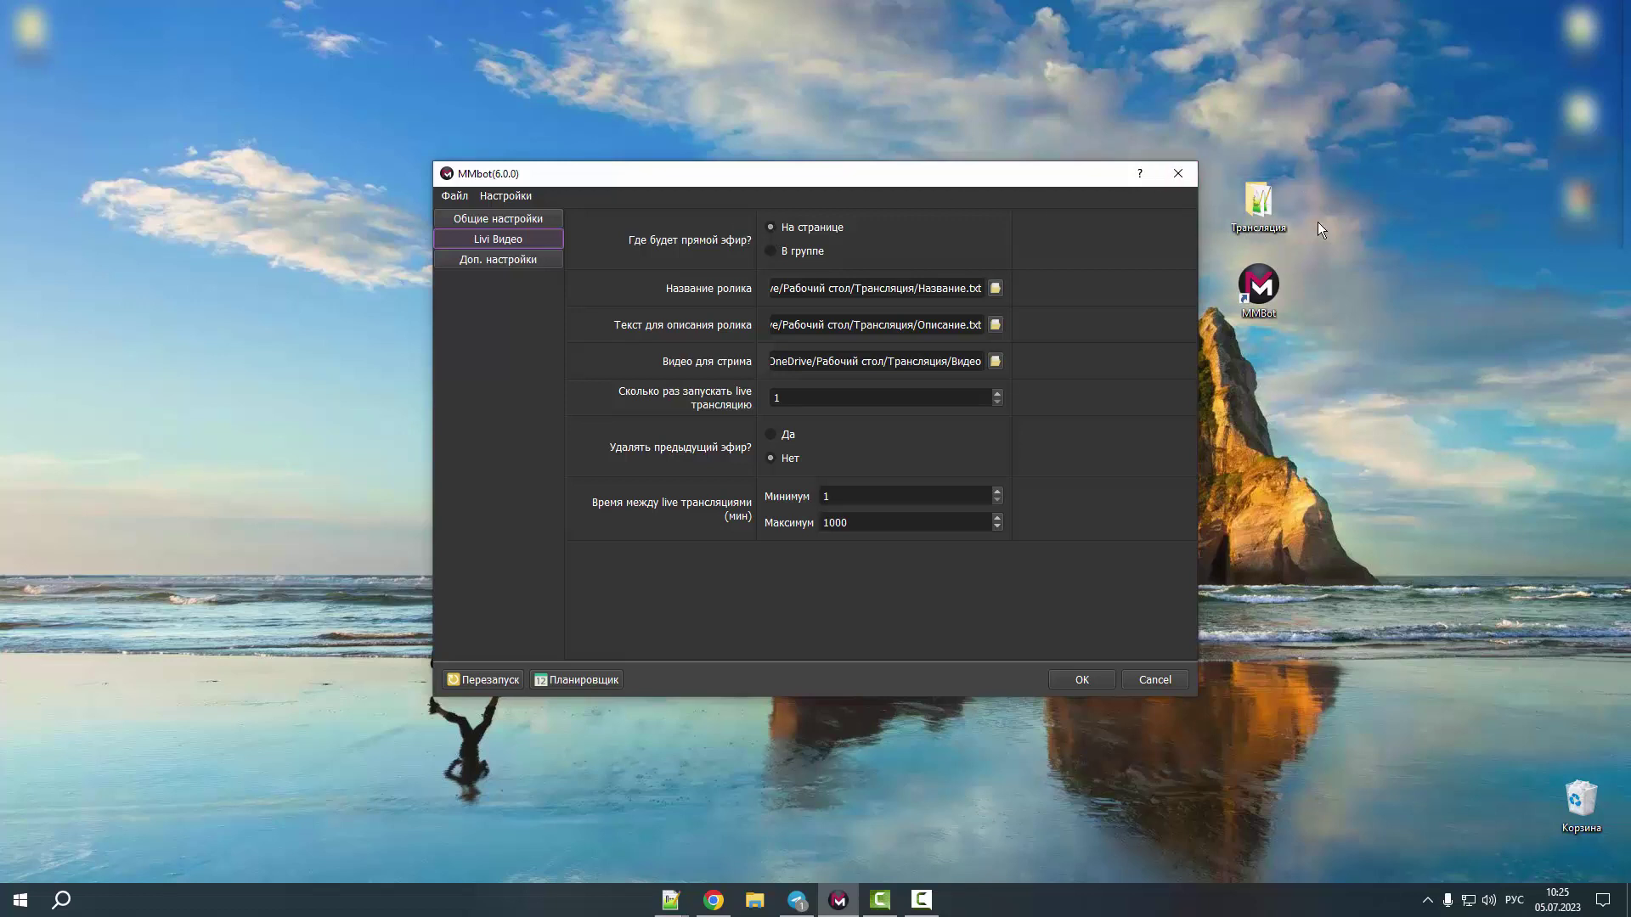
{"action": "double_click", "coordinate": [1267, 213]}
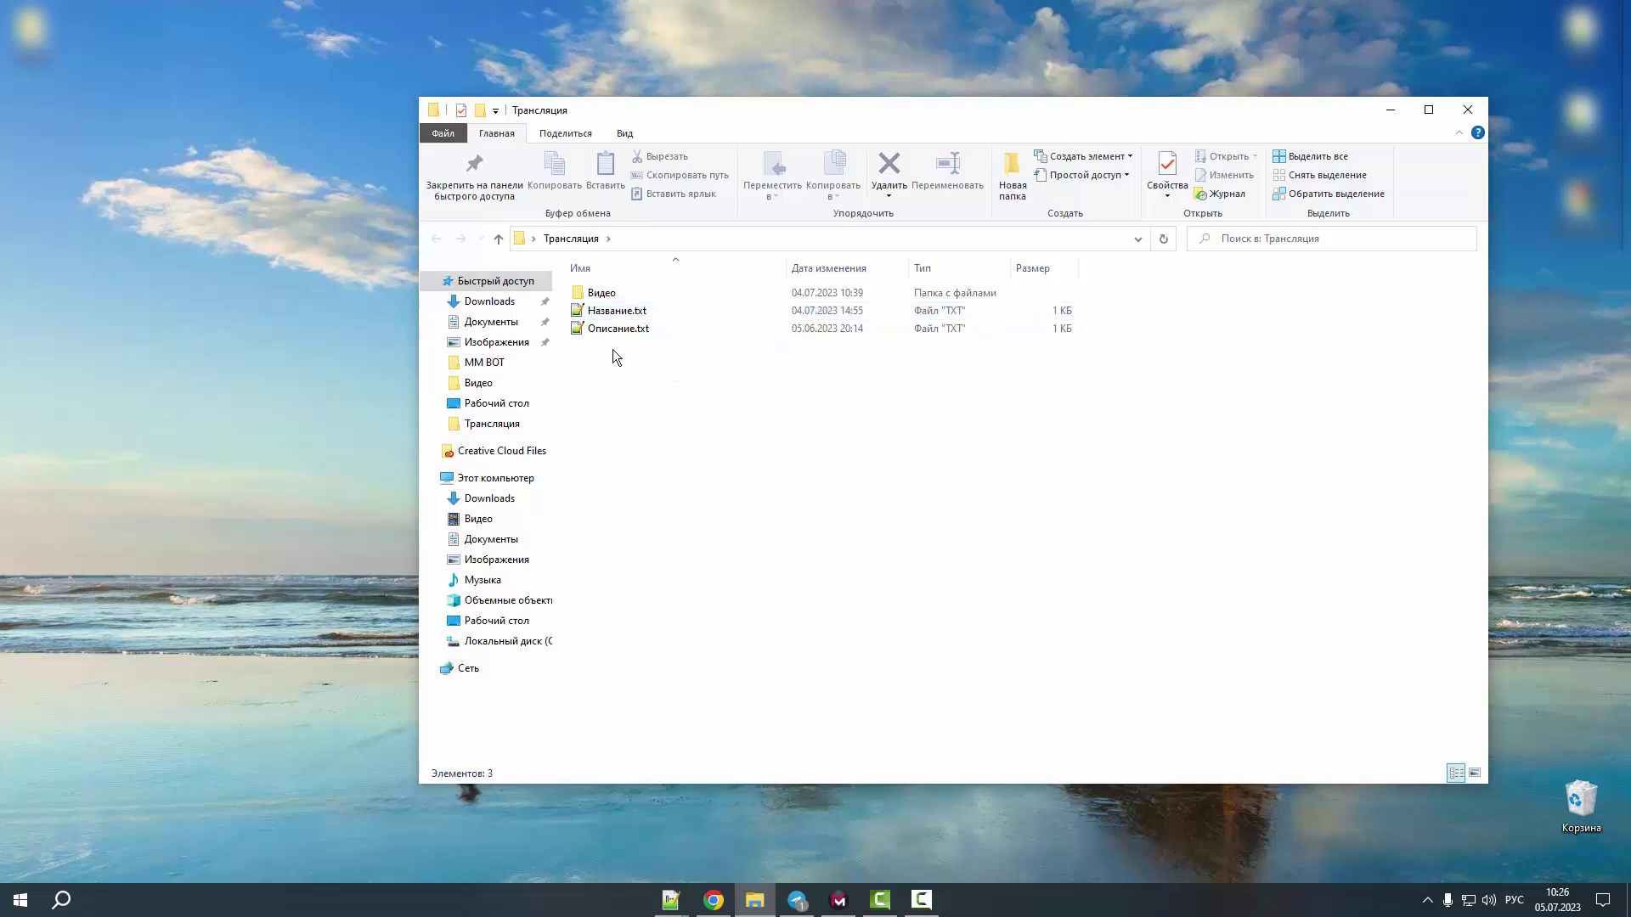
{"action": "double_click", "coordinate": [603, 298]}
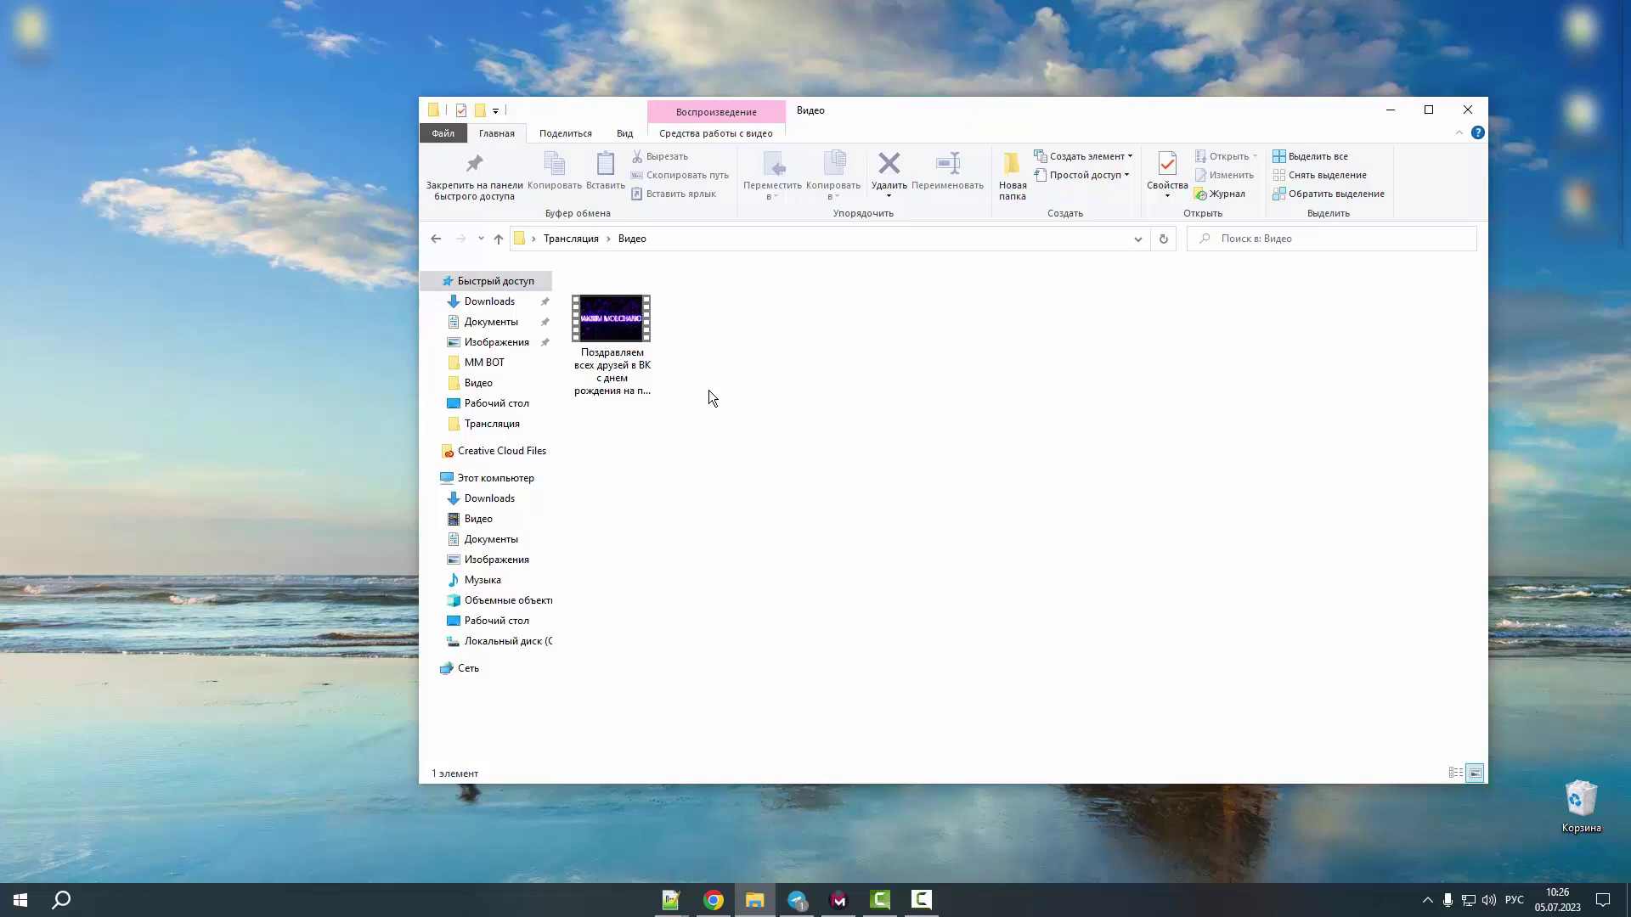
{"action": "left_click", "coordinate": [437, 240]}
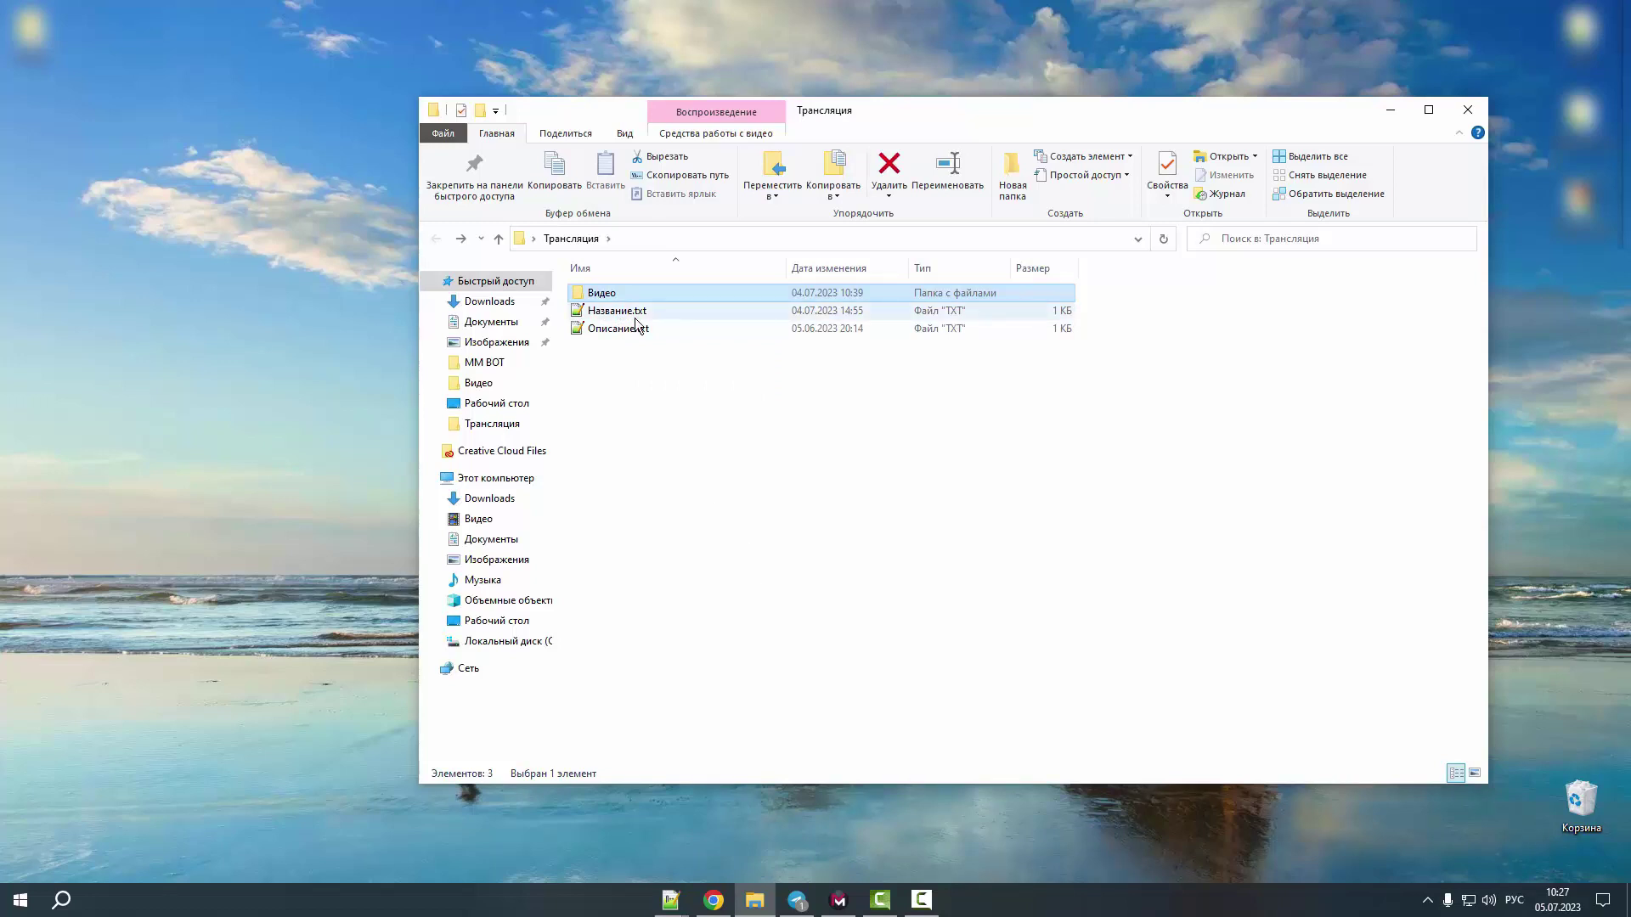
Step: Switch to Notepad++ and examine the quotation marks and the title text between them in Название.txt
{"action": "left_click", "coordinate": [670, 900]}
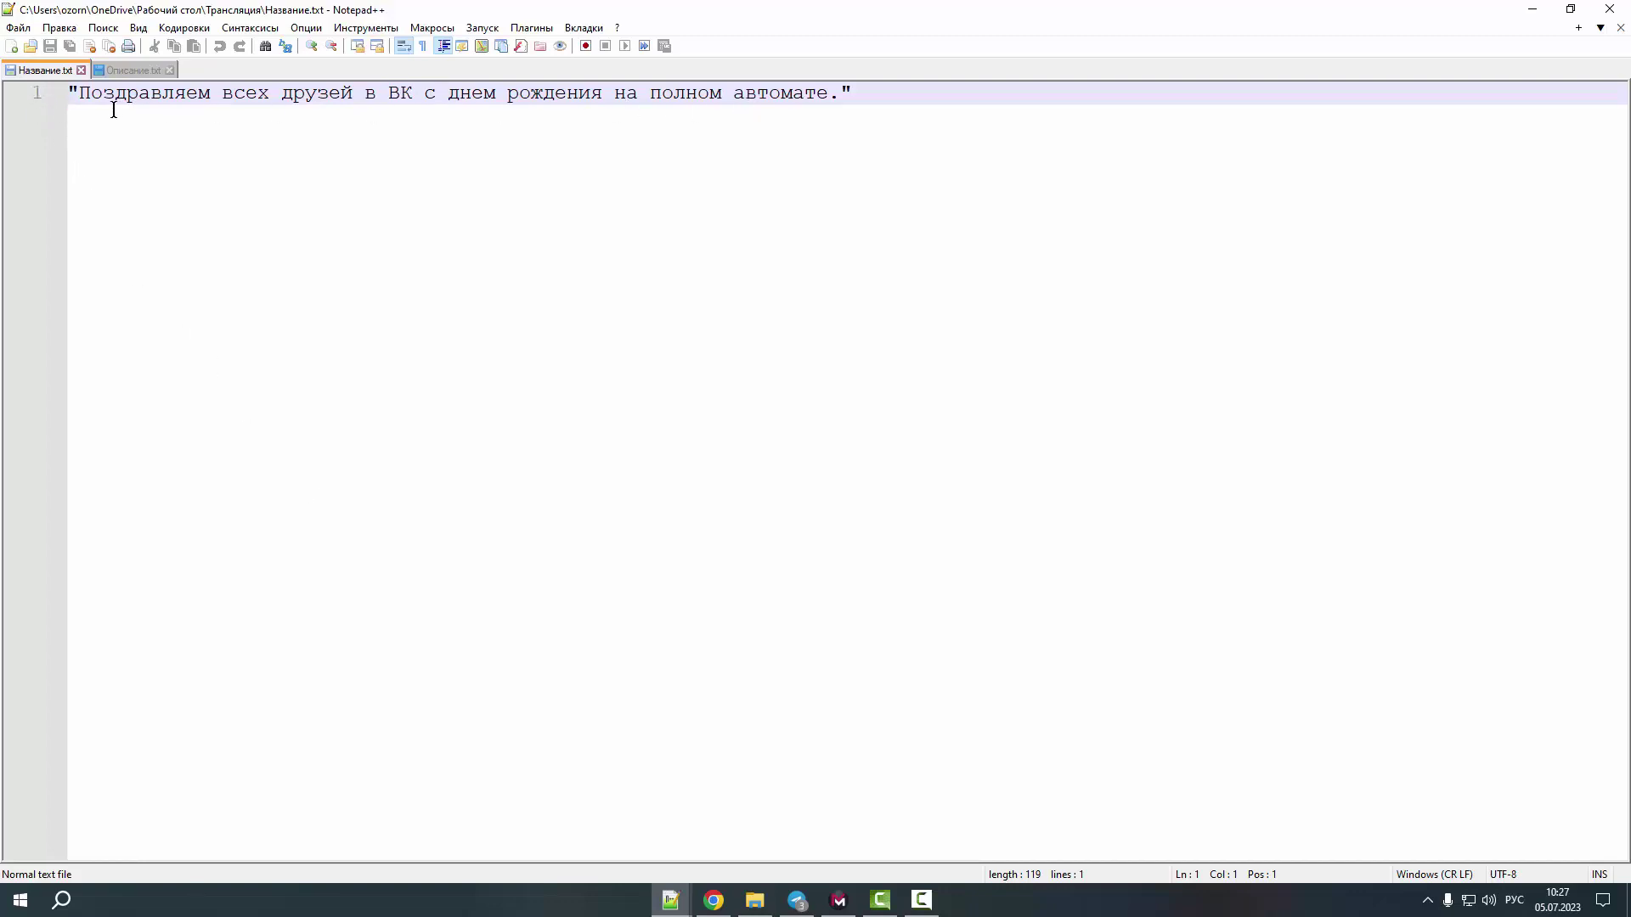
{"action": "left_click_drag", "start_coordinate": [77, 92], "coordinate": [66, 92]}
{"action": "left_click_drag", "start_coordinate": [853, 93], "coordinate": [840, 93]}
{"action": "left_click_drag", "start_coordinate": [77, 93], "coordinate": [840, 92]}
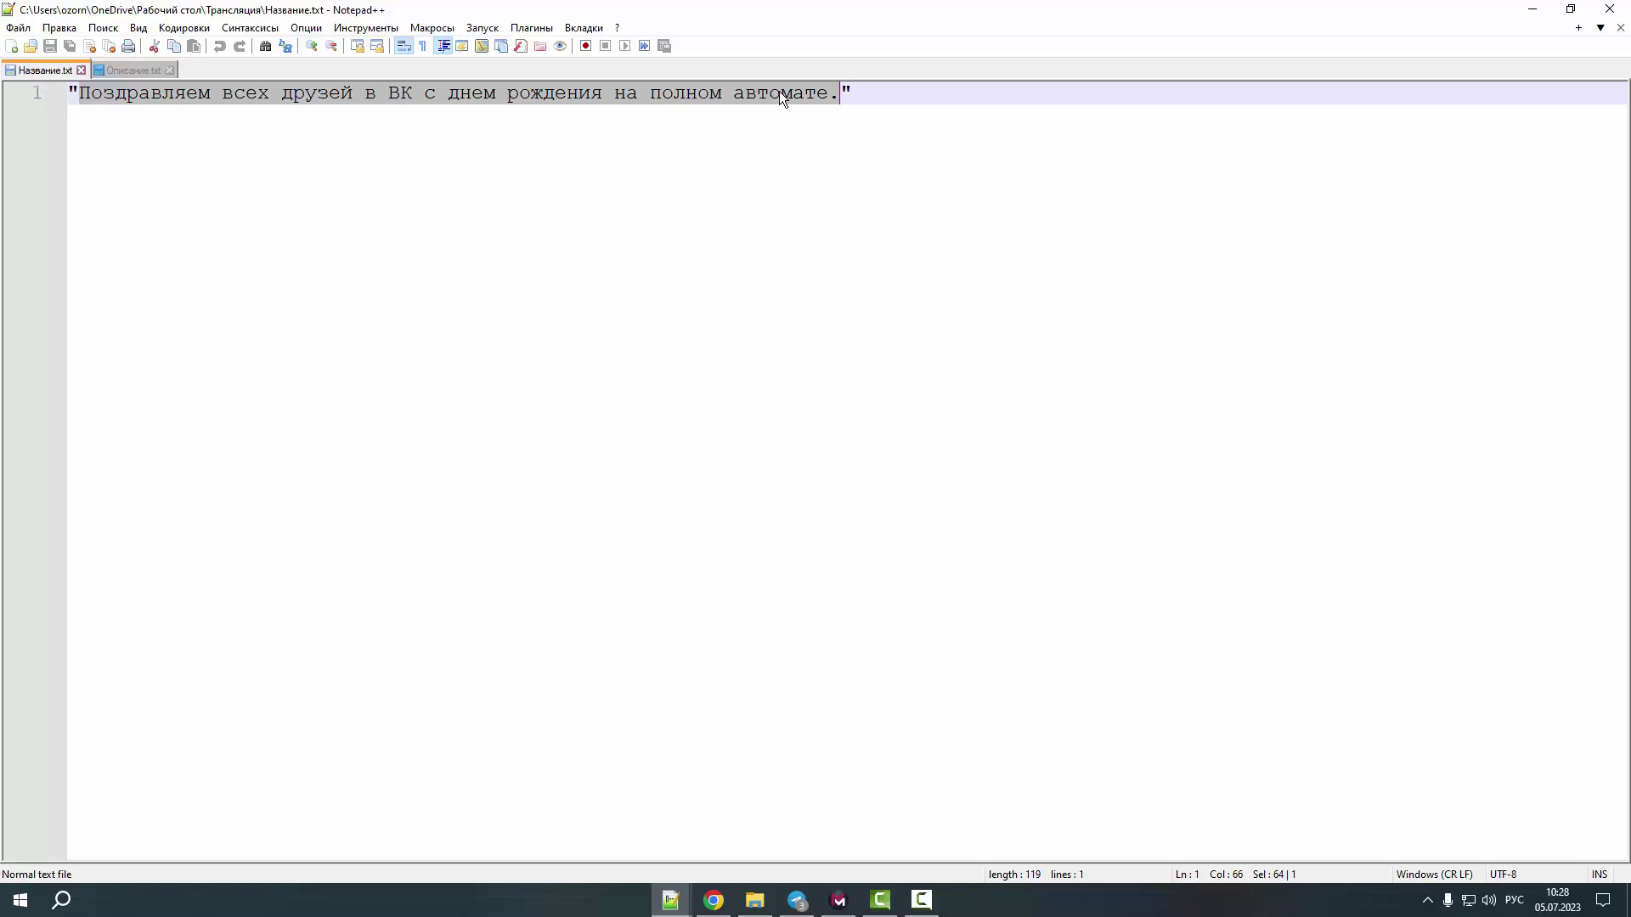
Step: Copy the quoted title line in Название.txt and paste it on four new lines below
{"action": "left_click", "coordinate": [883, 94]}
{"action": "key", "text": "shift+Home"}
{"action": "key", "text": "ctrl+c"}
{"action": "left_click", "coordinate": [912, 92]}
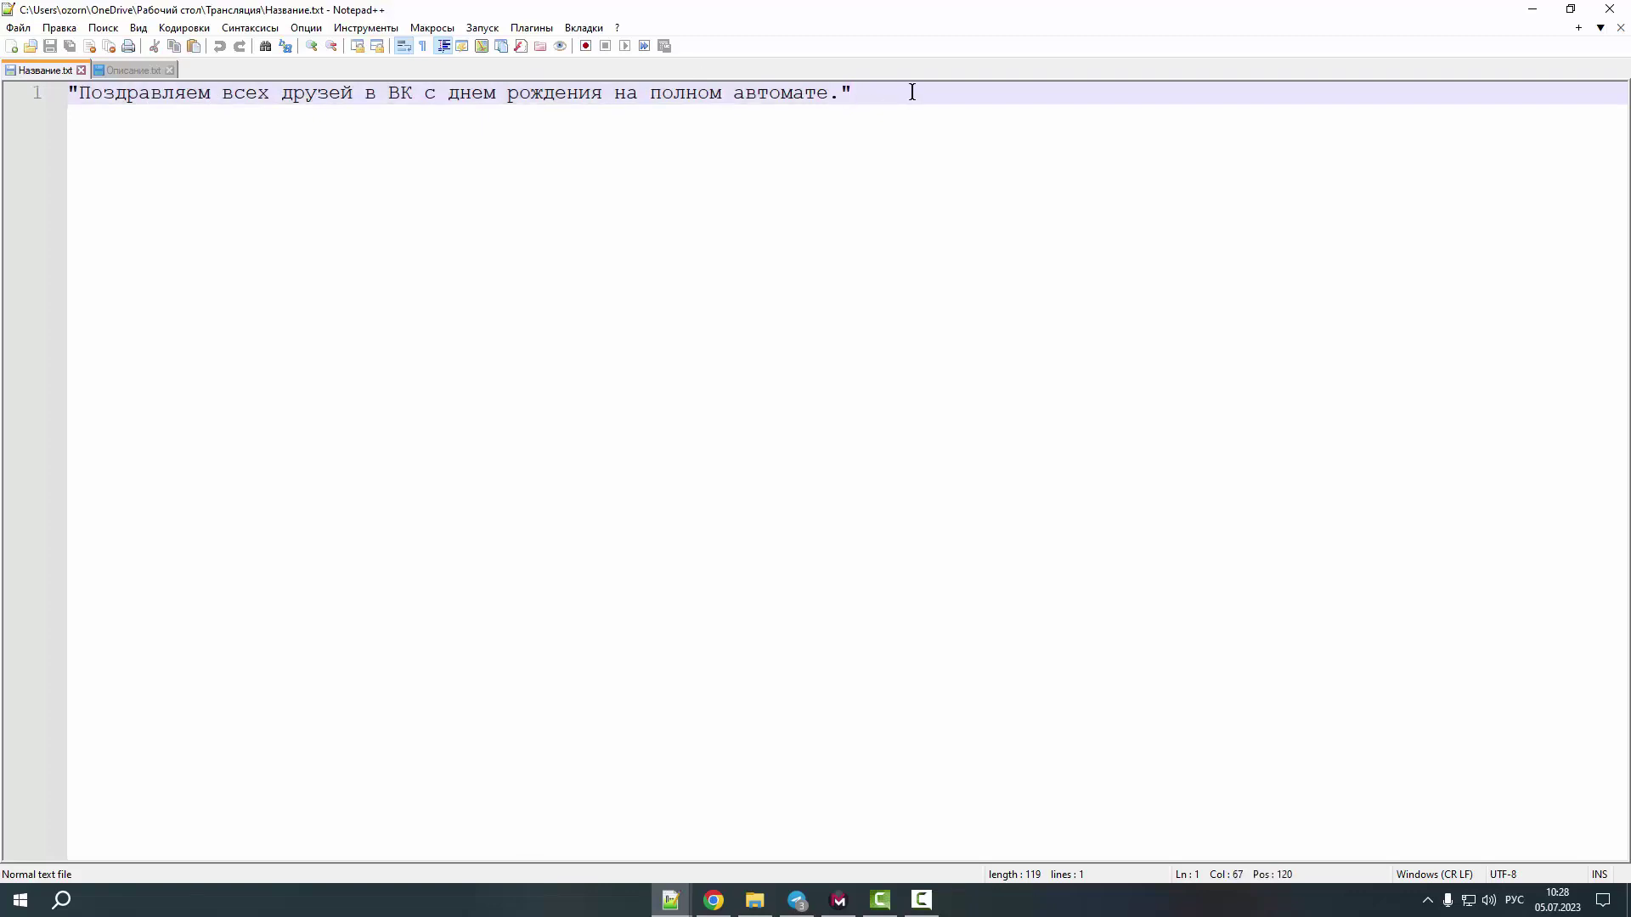
{"action": "key", "text": "Return"}
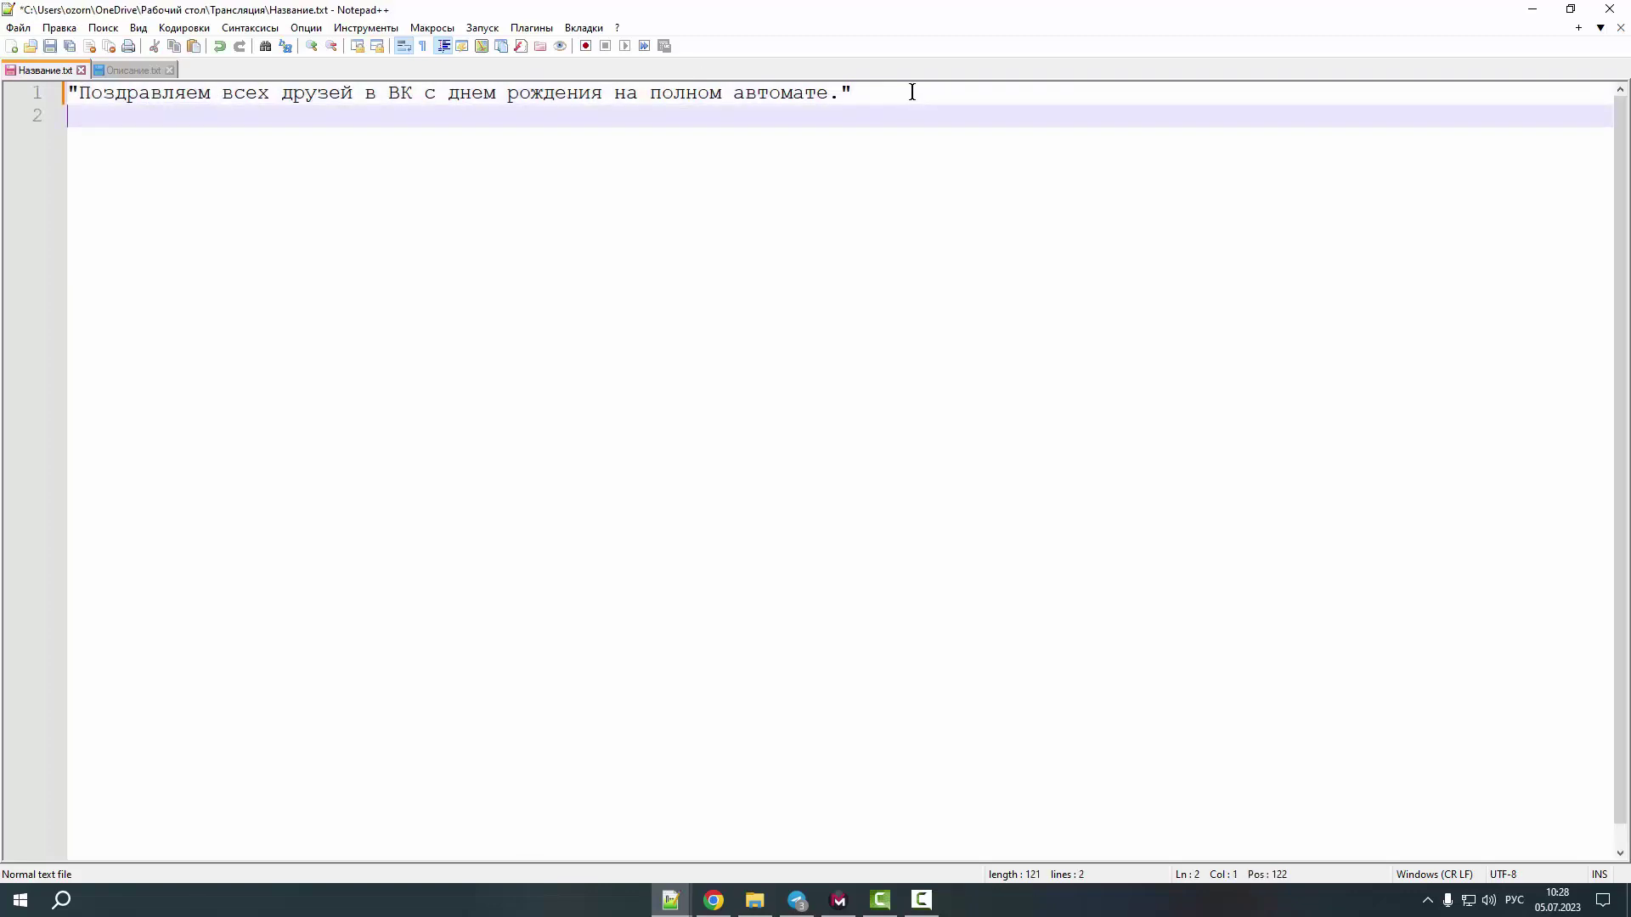
{"action": "key", "text": "ctrl+v"}
{"action": "key", "text": "Return"}
{"action": "key", "text": "ctrl+v"}
{"action": "key", "text": "Return"}
{"action": "key", "text": "ctrl+v"}
{"action": "key", "text": "Return"}
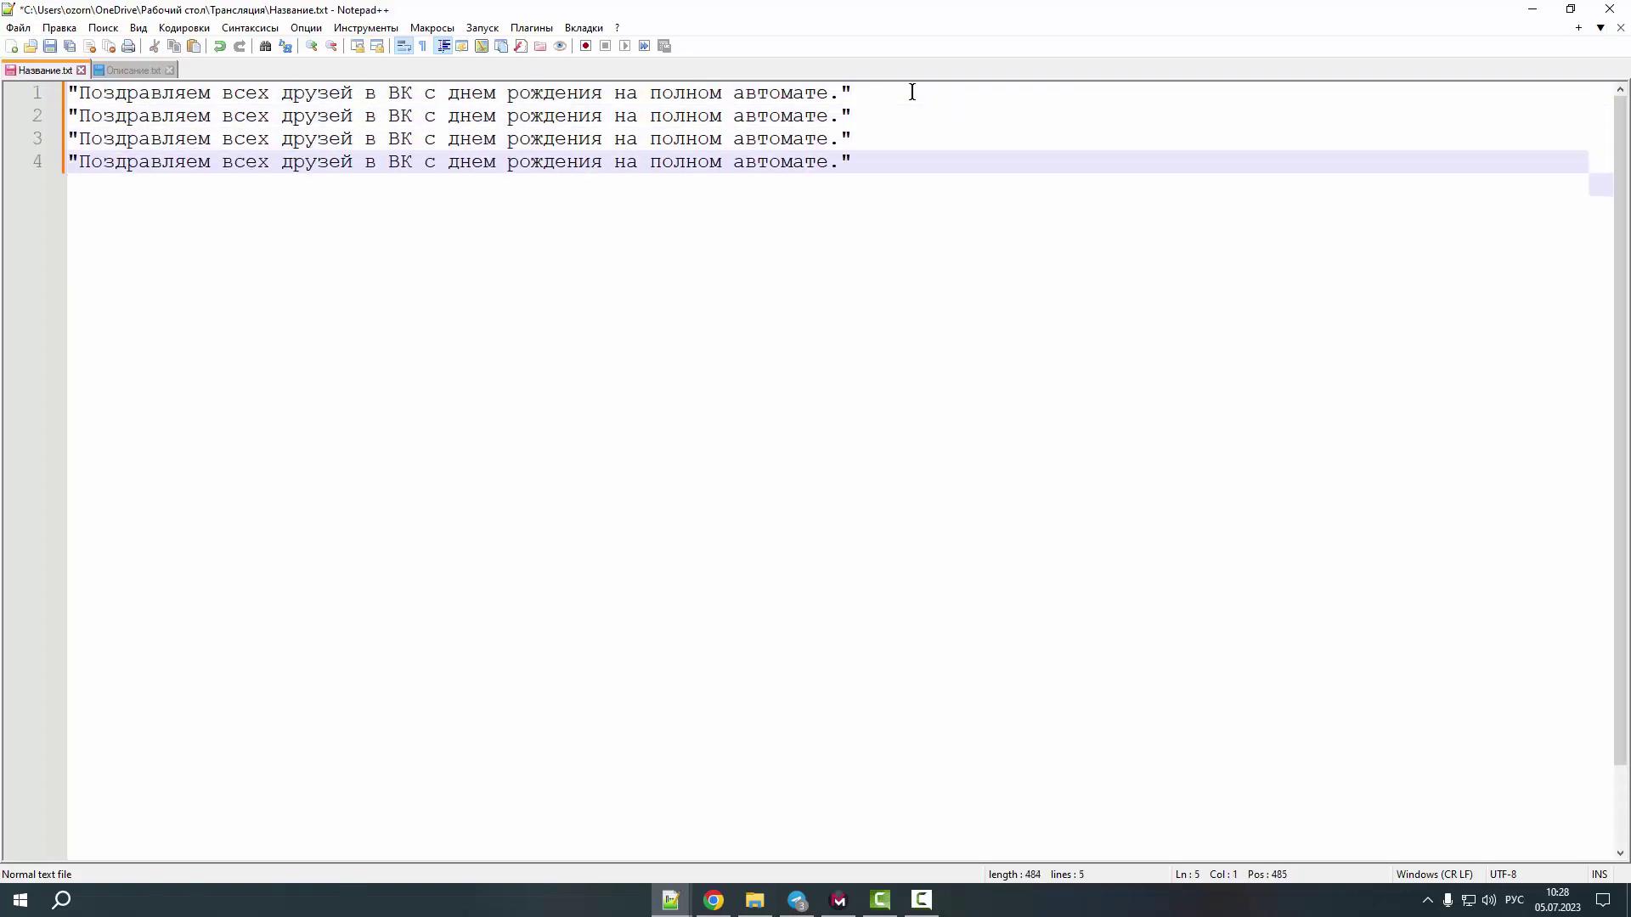
{"action": "key", "text": "ctrl+v"}
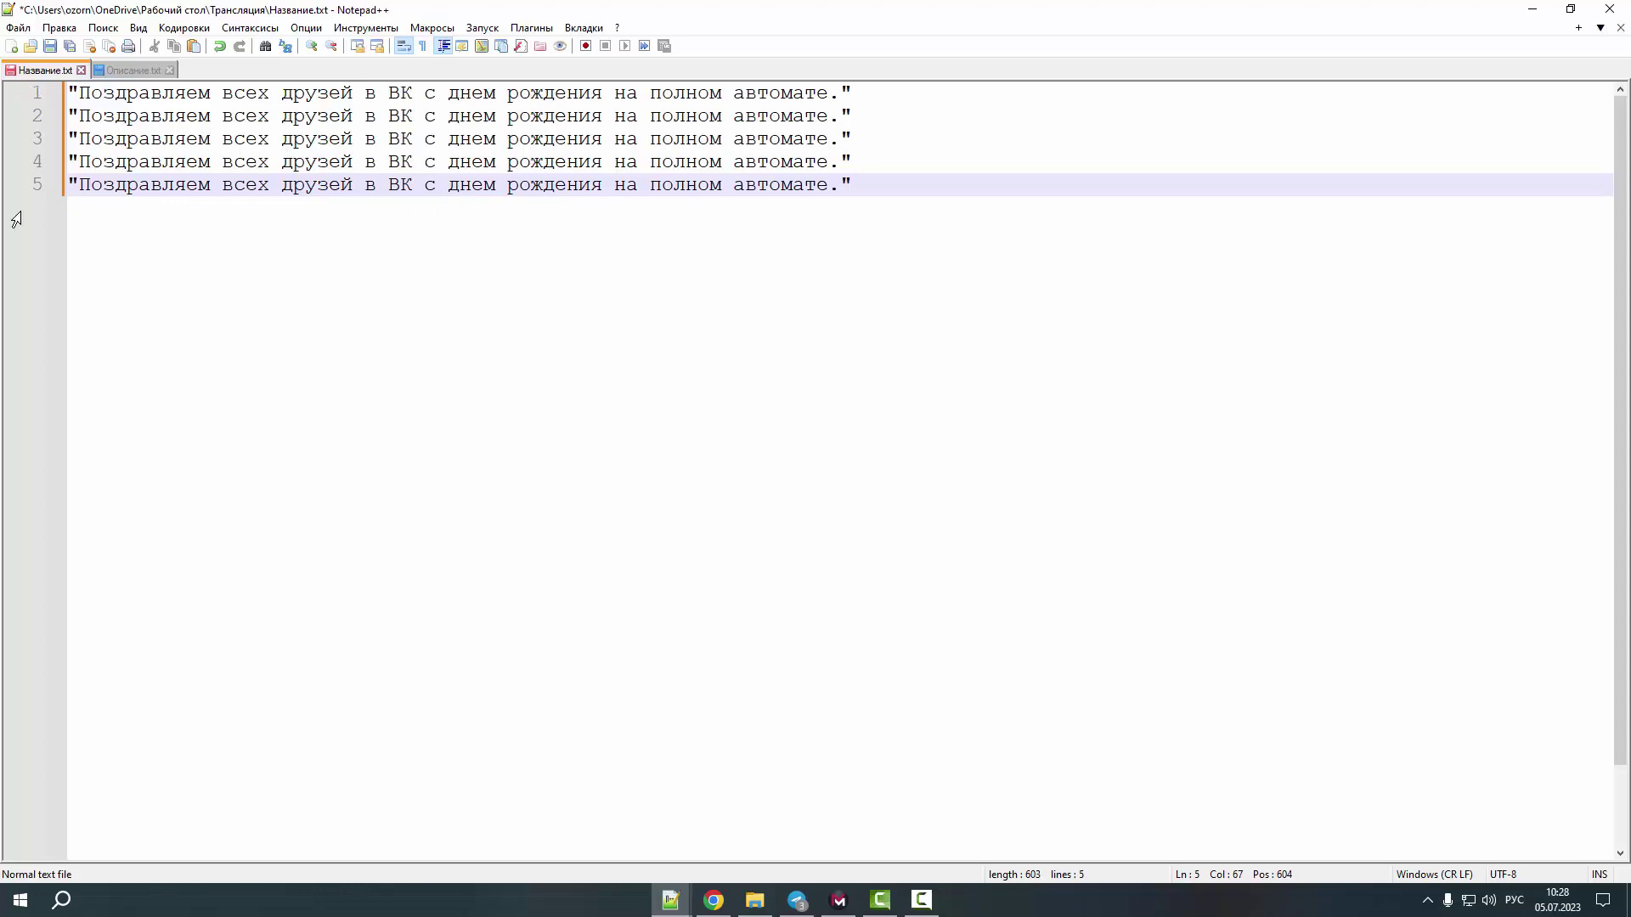
Step: Undo the pasted title lines so only the first line is left in Название.txt
{"action": "key", "text": "ctrl+z"}
{"action": "key", "text": "ctrl+z"}
{"action": "key", "text": "ctrl+z"}
{"action": "key", "text": "ctrl+z"}
{"action": "key", "text": "ctrl+z"}
{"action": "key", "text": "ctrl+z"}
{"action": "key", "text": "ctrl+z"}
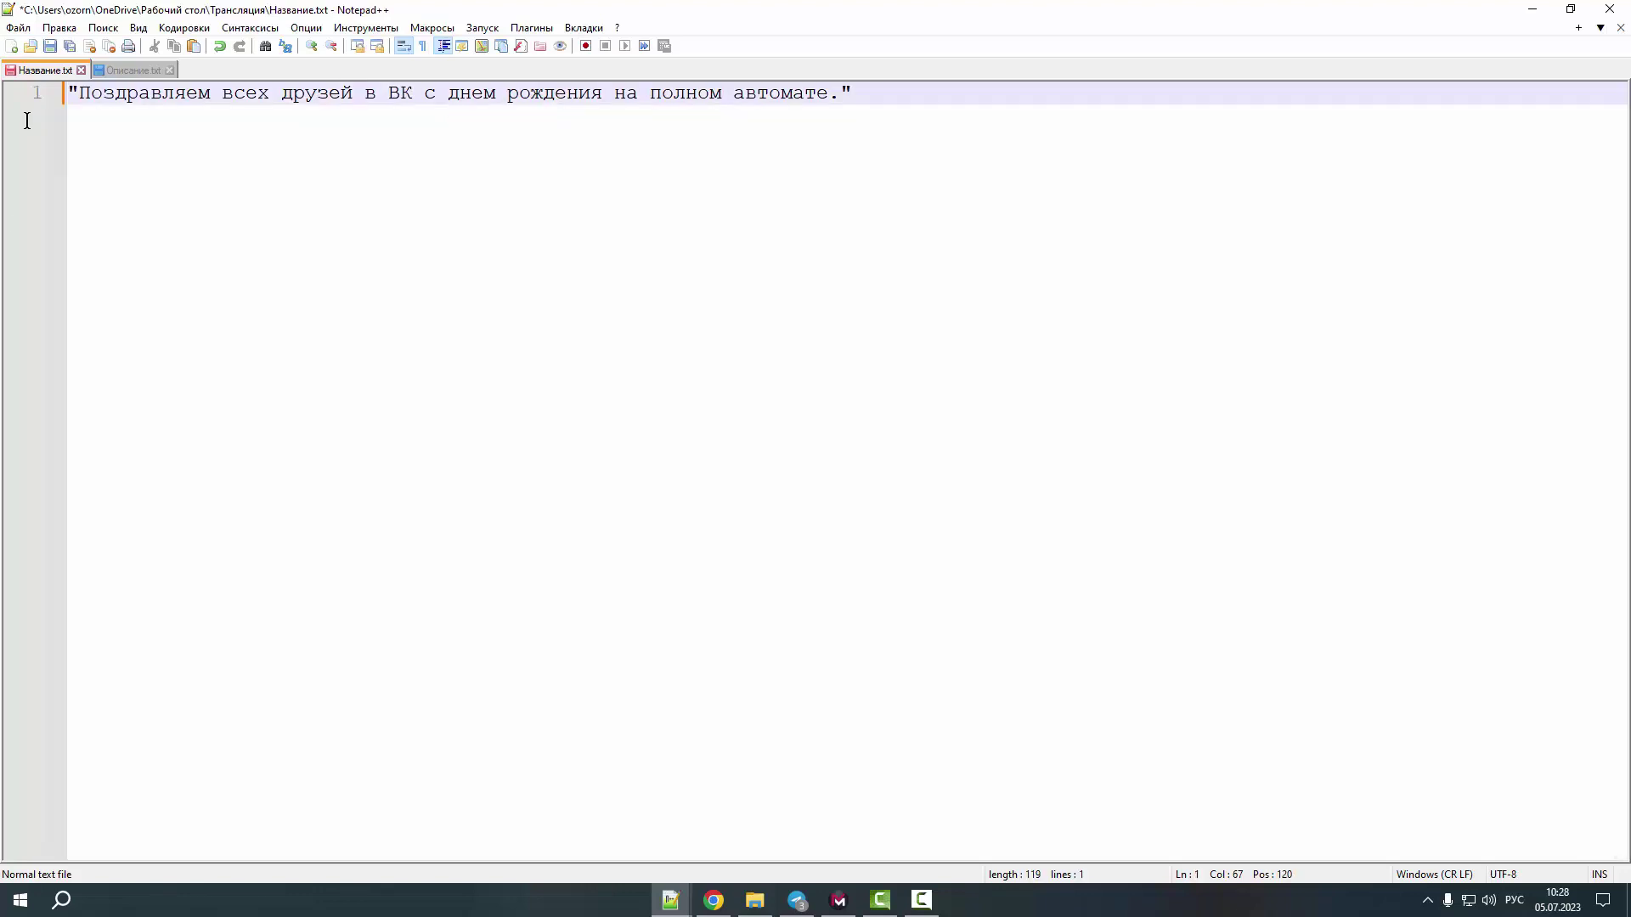
Step: Show Описание.txt and examine the \n line-break code in the description text
{"action": "left_click", "coordinate": [132, 70]}
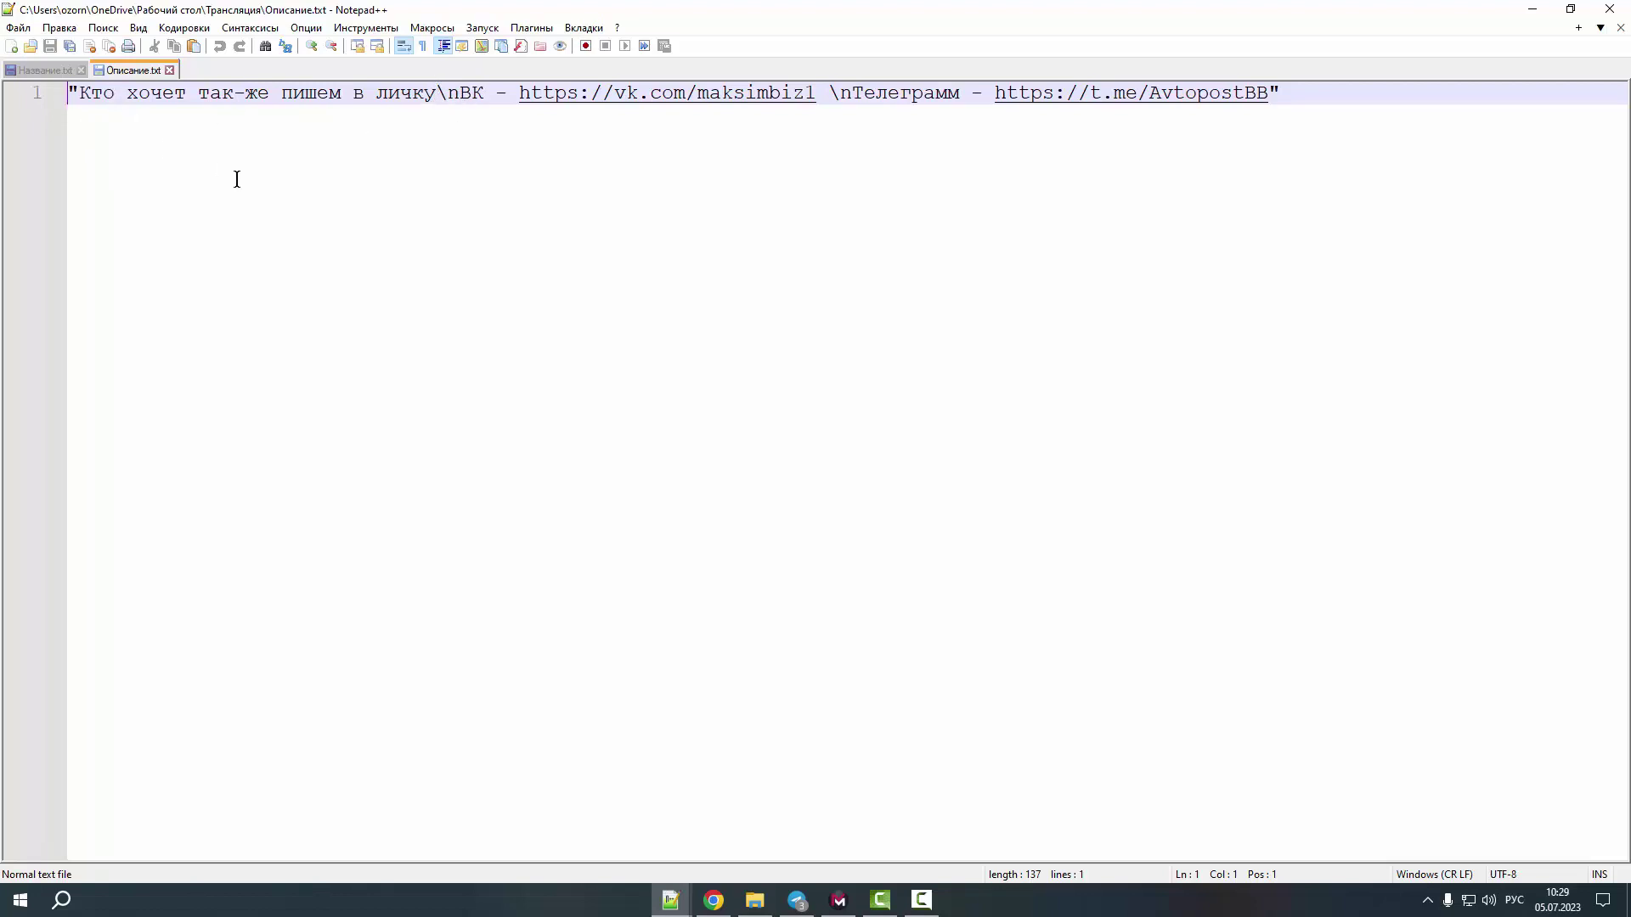
{"action": "left_click", "coordinate": [439, 92]}
{"action": "left_click_drag", "start_coordinate": [435, 92], "coordinate": [459, 92]}
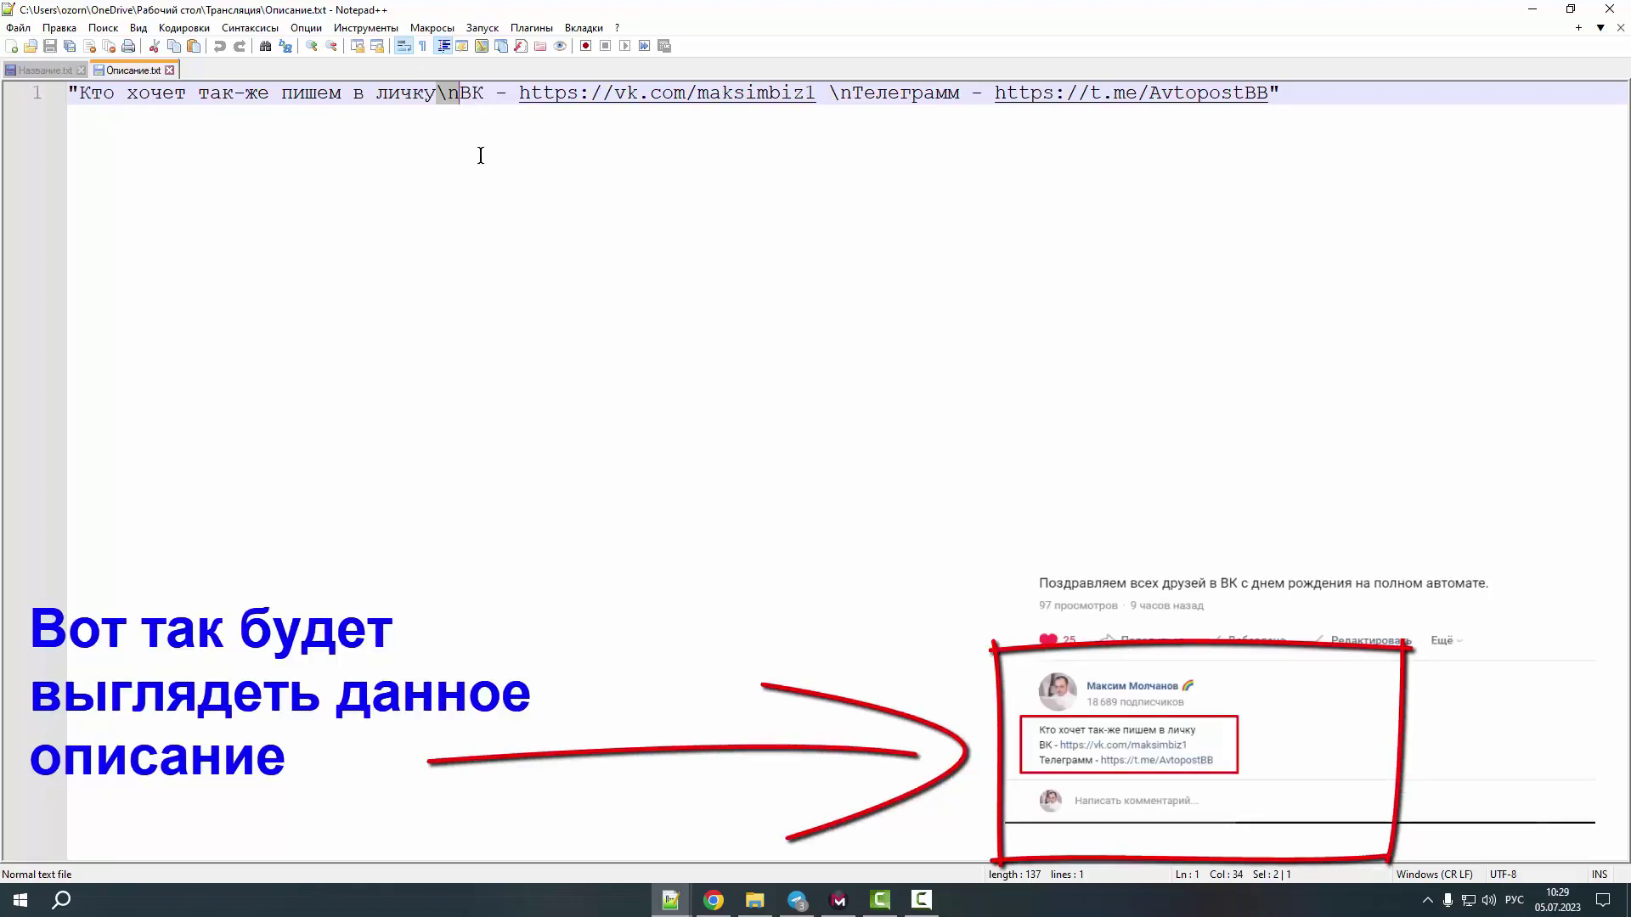
{"action": "key", "text": "End"}
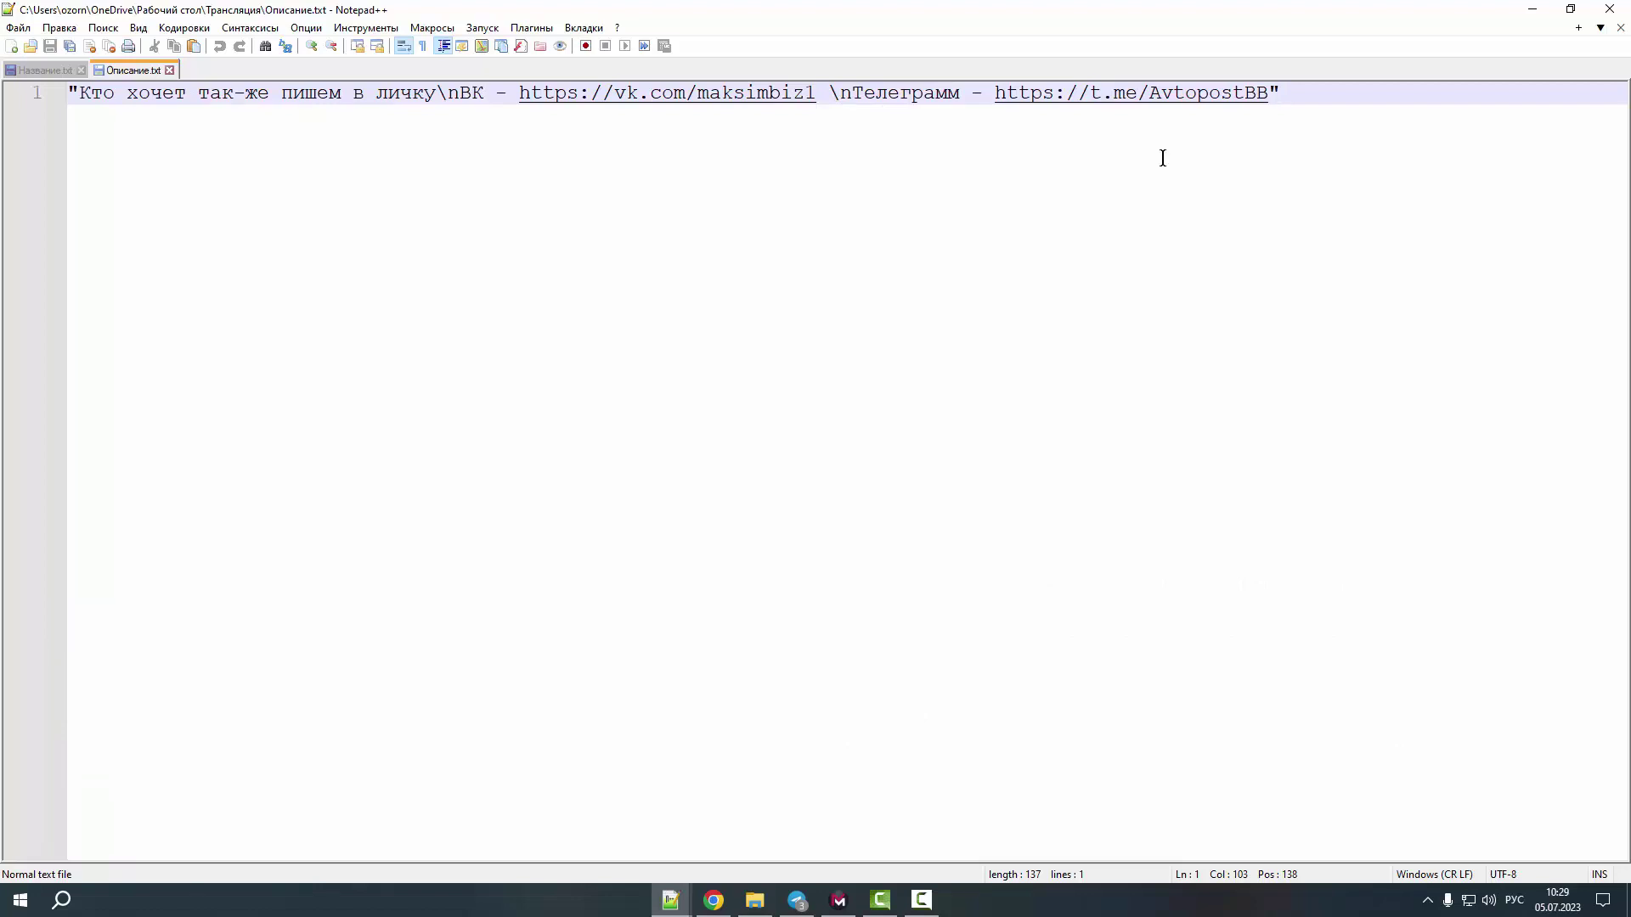
Step: Repeat the quoted description line on five new lines below it in Описание.txt
{"action": "key", "text": "Return"}
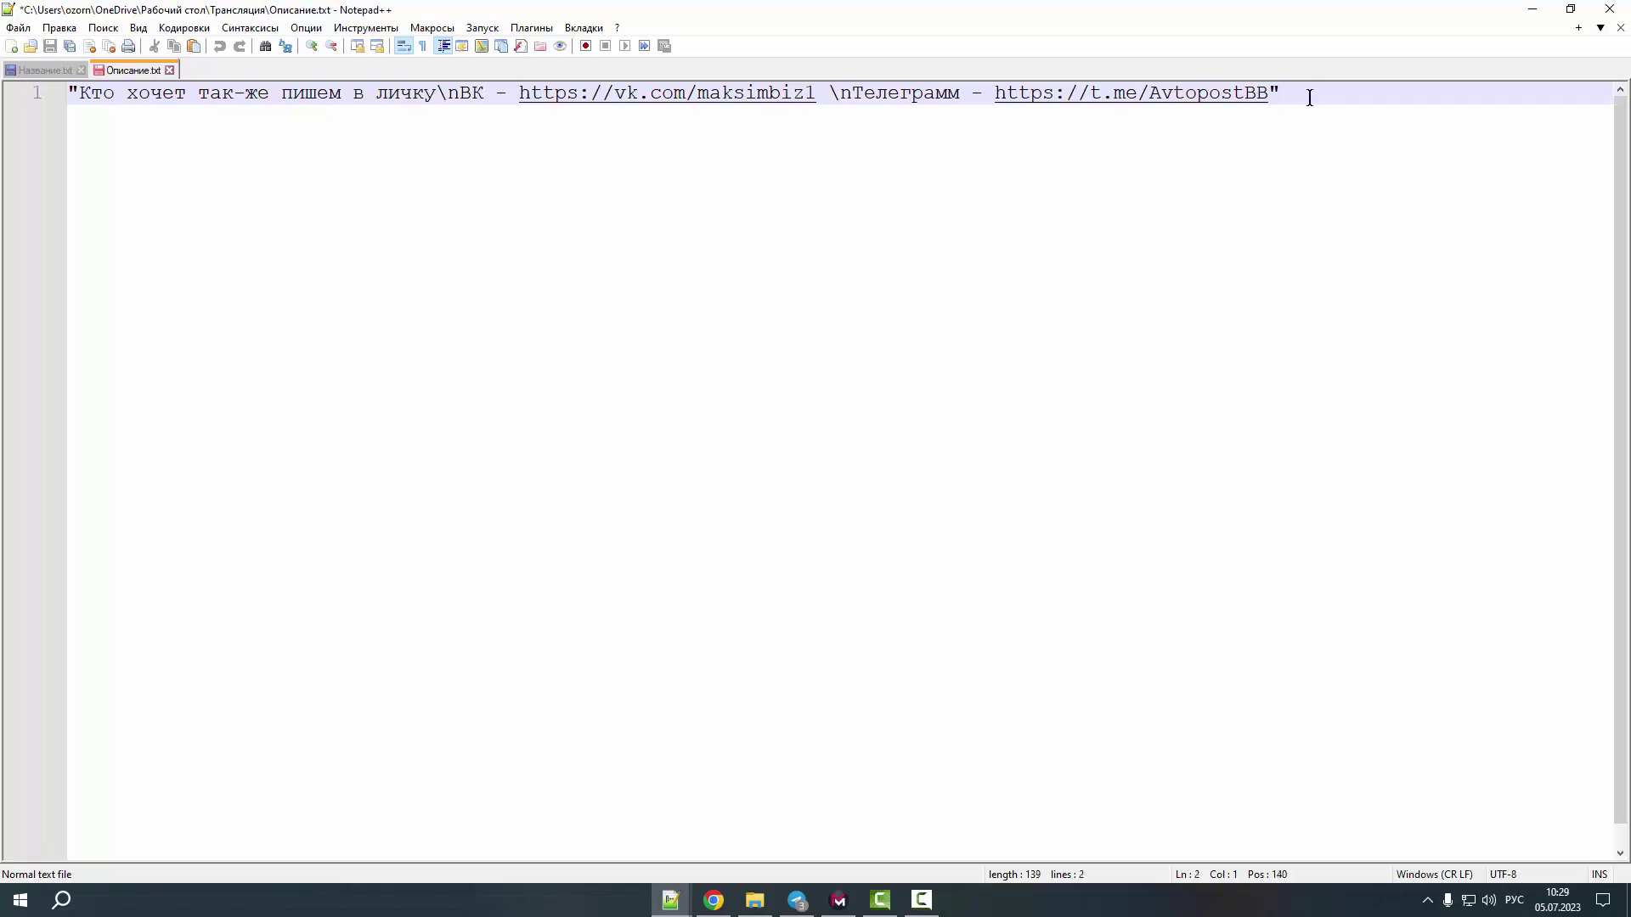
{"action": "type", "text": "\"Кто хочет так-же пишем в личку\\nВК - https://vk.com/maksimbiz1 \\nТелеграмм - https://t.me/AvtopostBB\""}
{"action": "key", "text": "Return"}
{"action": "type", "text": "\"Кто хочет так-же пишем в личку\\nВК - https://vk.com/maksimbiz1 \\nТелеграмм - https://t.me/AvtopostBB\""}
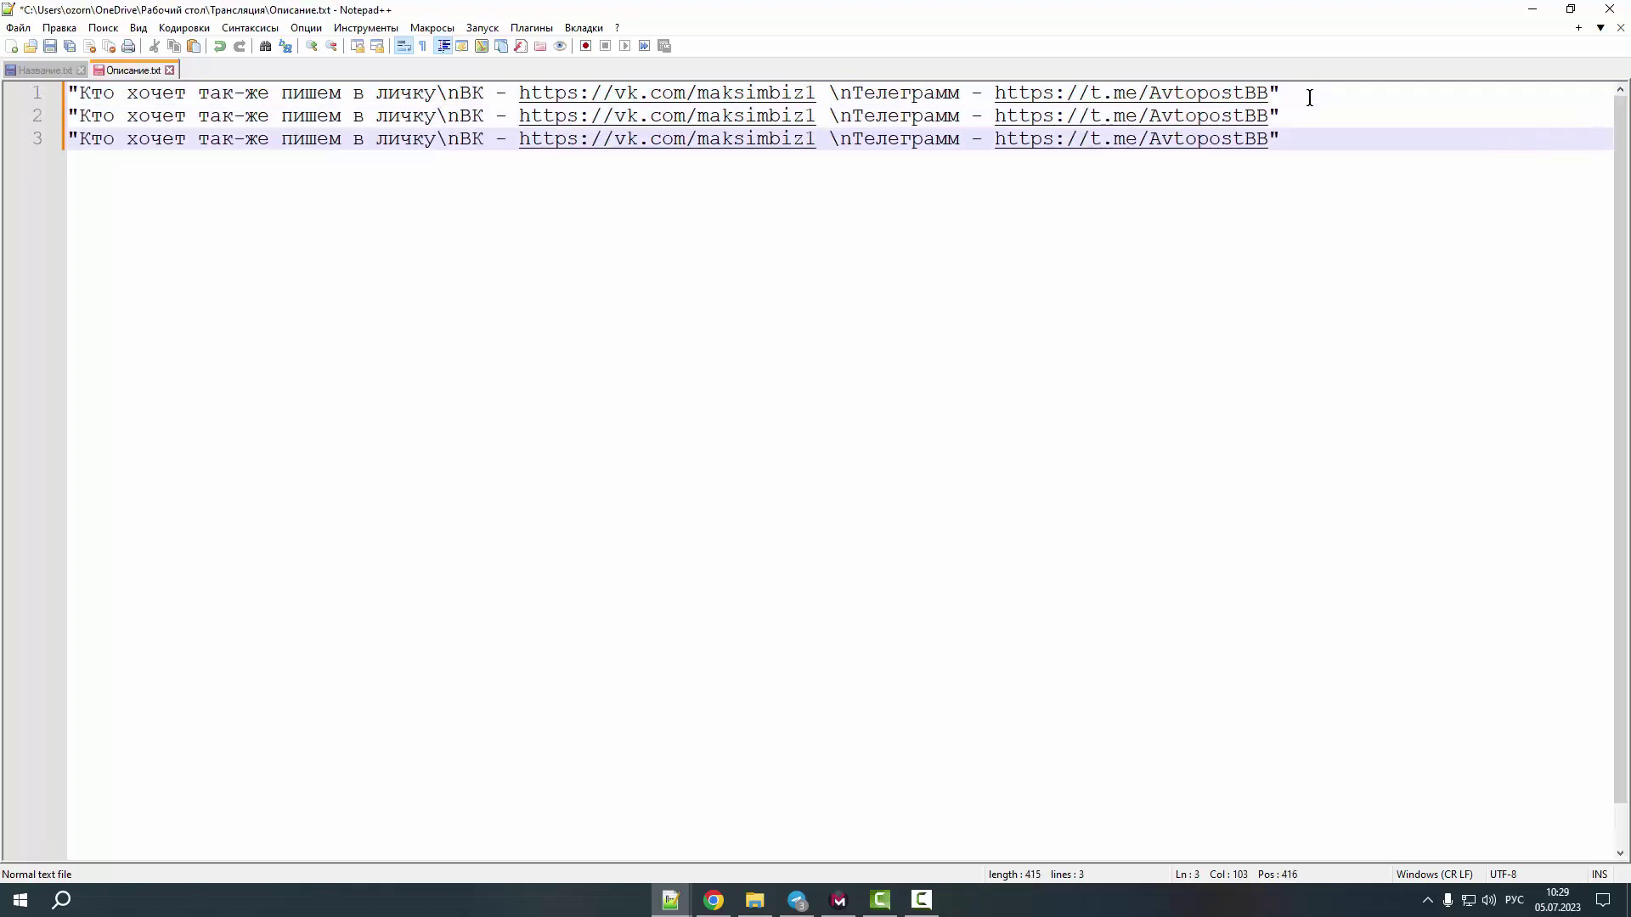
{"action": "key", "text": "Return"}
{"action": "type", "text": "\"Кто хочет так-же пишем в личку\\nВК - https://vk.com/maksimbiz1 \\nТелеграмм - https://t.me/AvtopostBB\""}
{"action": "key", "text": "Return"}
{"action": "type", "text": "\"Кто хочет так-же пишем в личку\\nВК - https://vk.com/maksimbiz1 \\nТелеграмм - https://t.me/AvtopostBB\""}
{"action": "key", "text": "Return"}
{"action": "type", "text": "\"Кто хочет так-же пишем в личку\\nВК - https://vk.com/maksimbiz1 \\nТелеграмм - https://t.me/AvtopostBB\""}
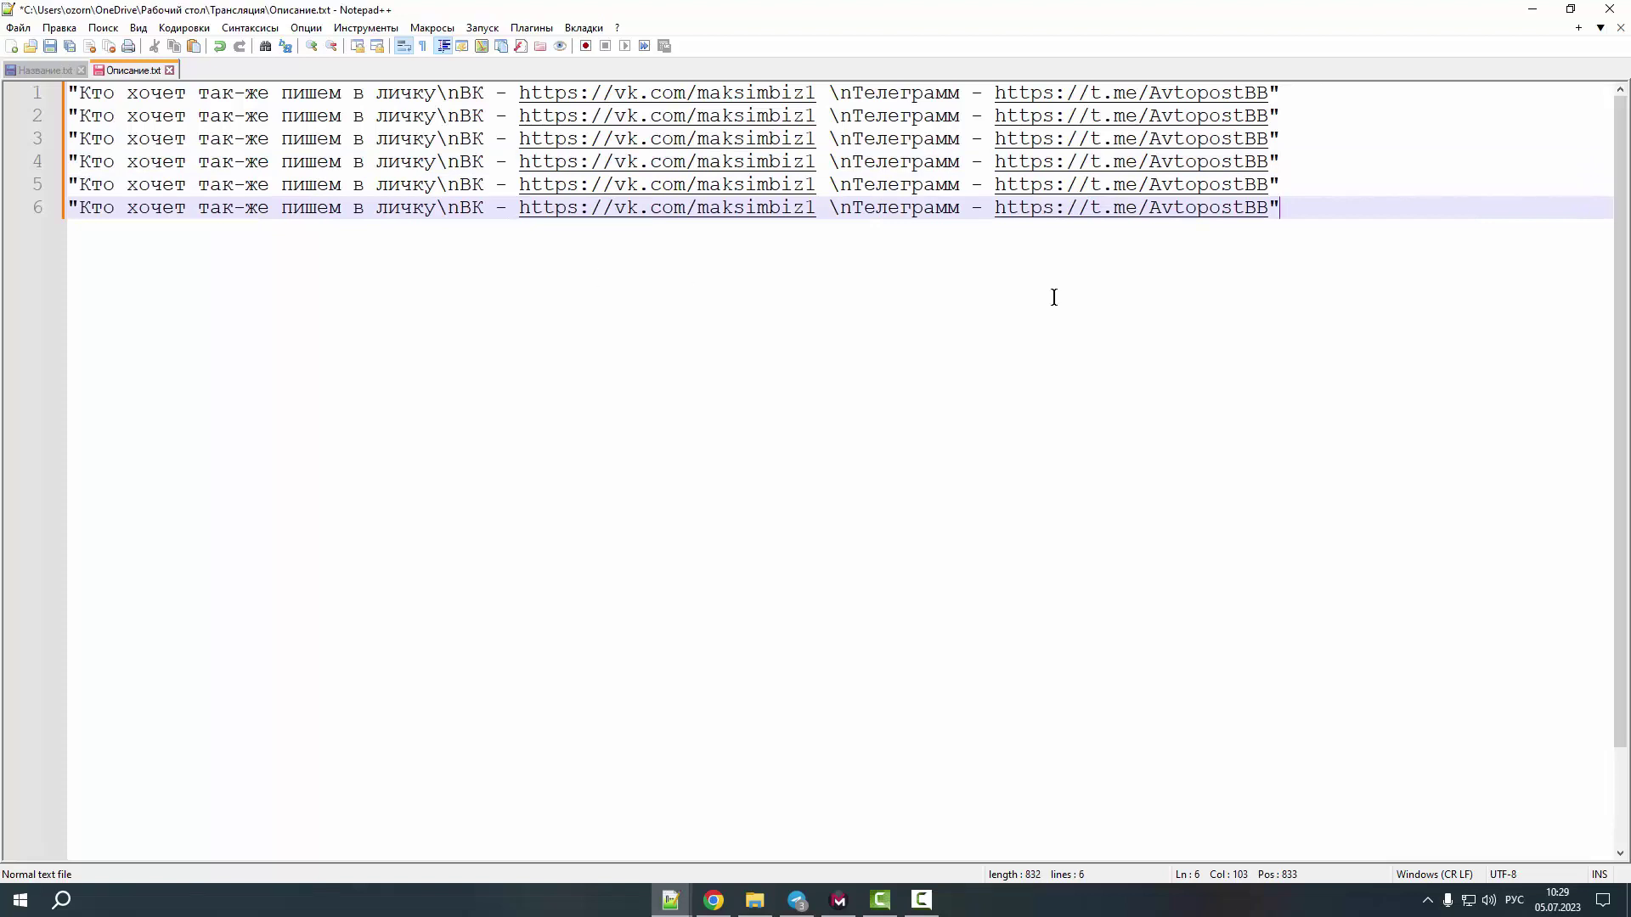
Step: Delete the five repeated description lines from Описание.txt and save the file
{"action": "left_click_drag", "start_coordinate": [1280, 211], "coordinate": [23, 124]}
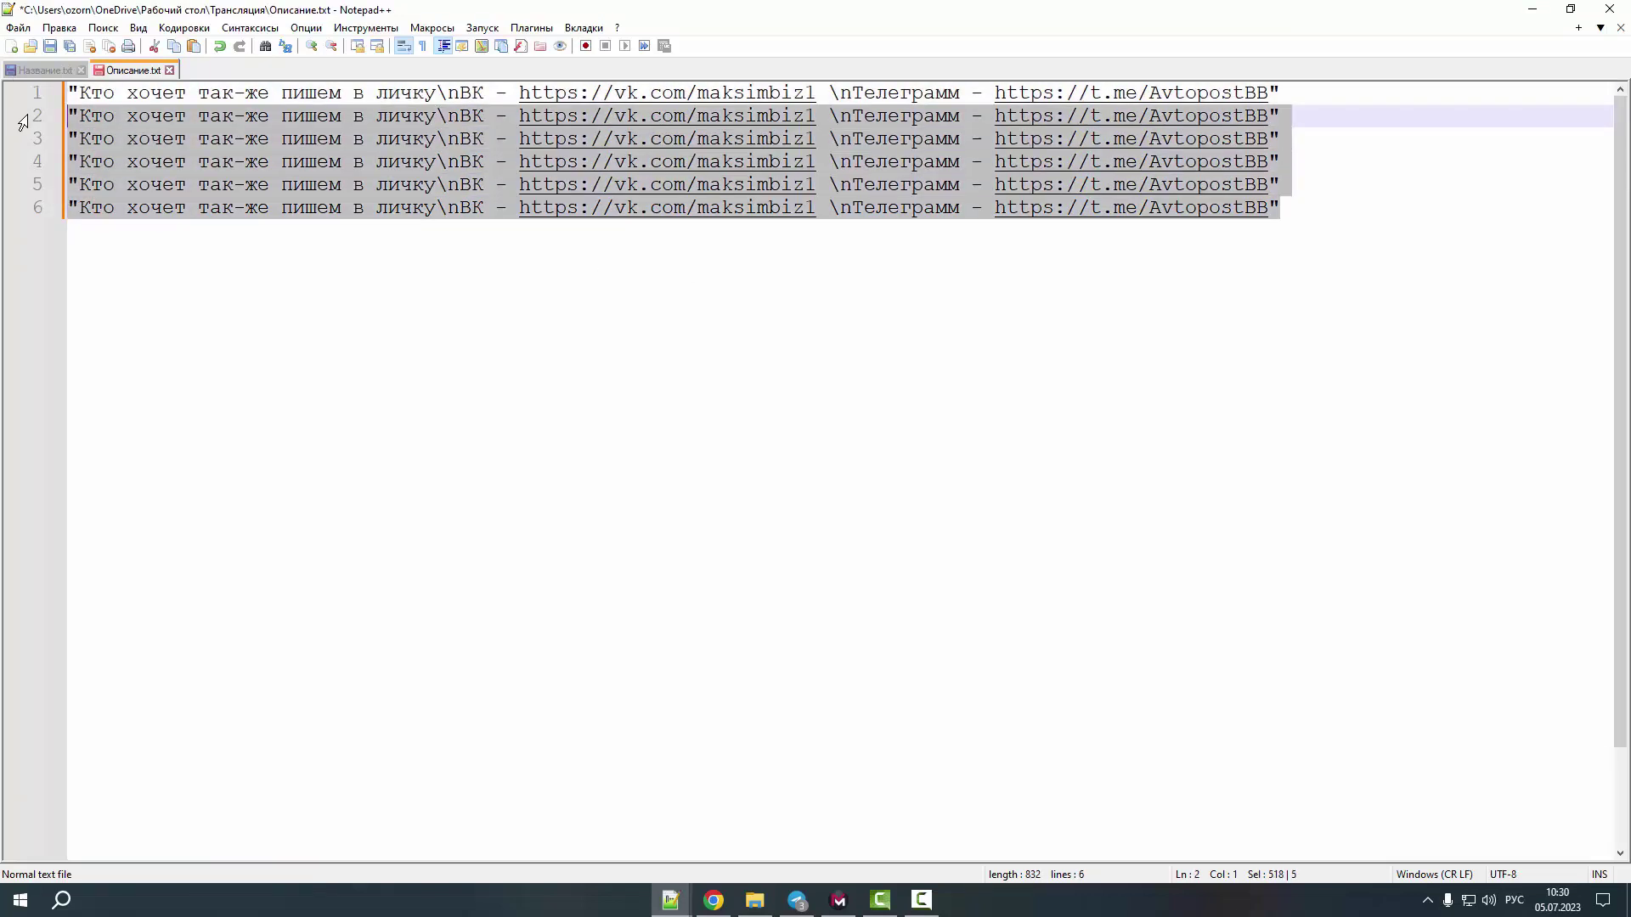
{"action": "key", "text": "BackSpace"}
{"action": "key", "text": "BackSpace"}
{"action": "key", "text": "ctrl+s"}
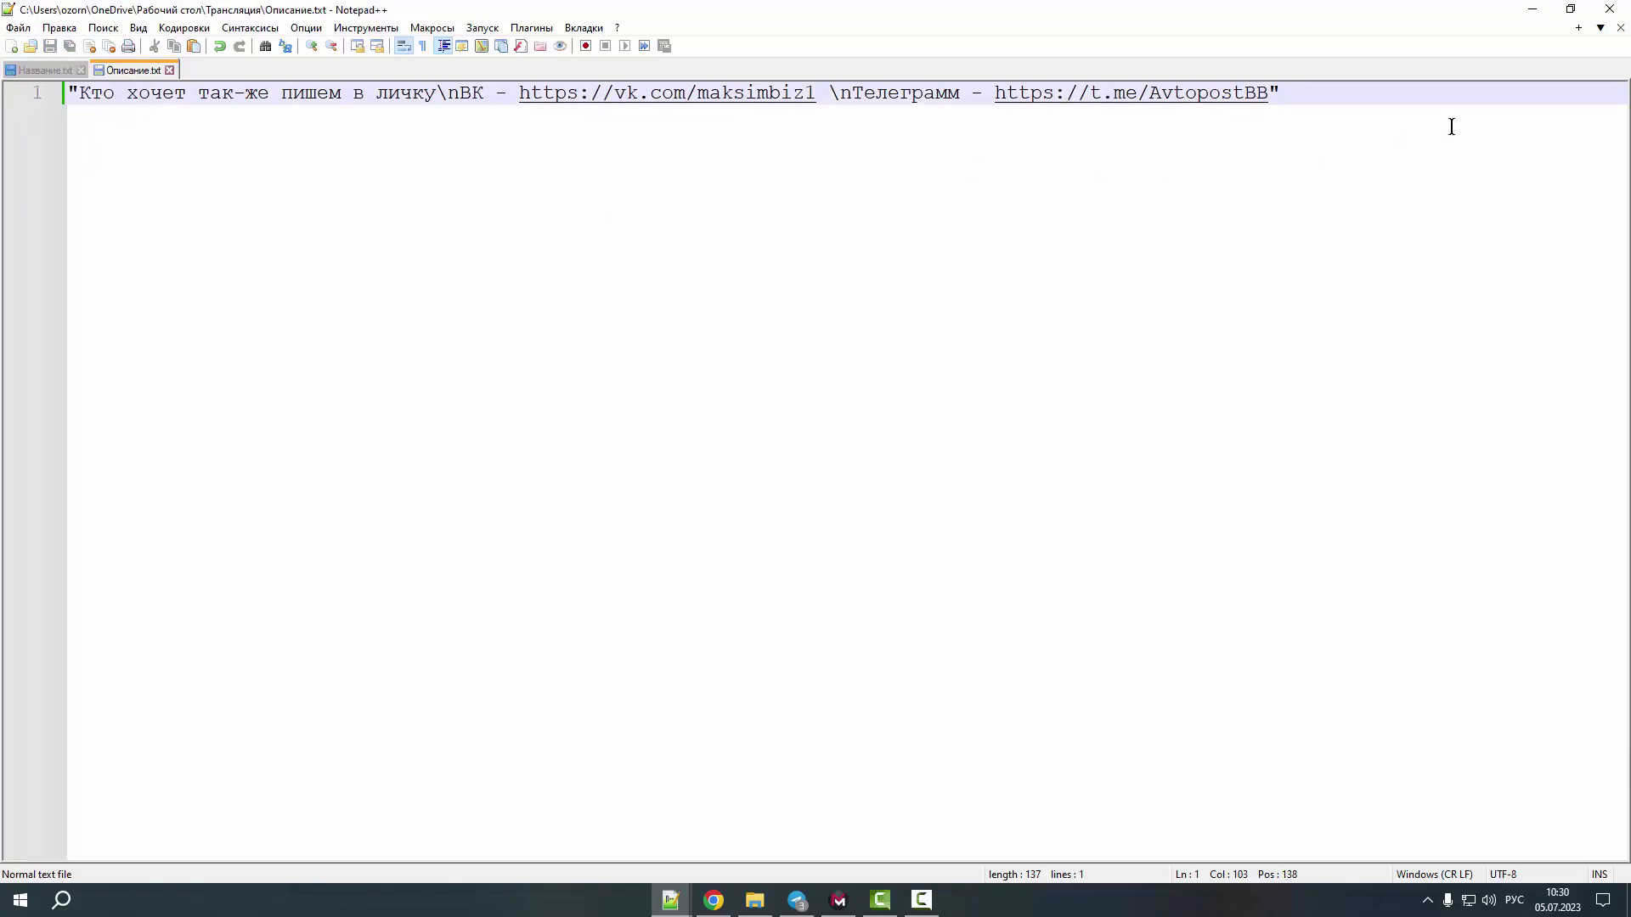
Step: Back in MMbot, choose Название.txt as the video title file and Описание.txt as the description text file
{"action": "left_click", "coordinate": [1532, 8]}
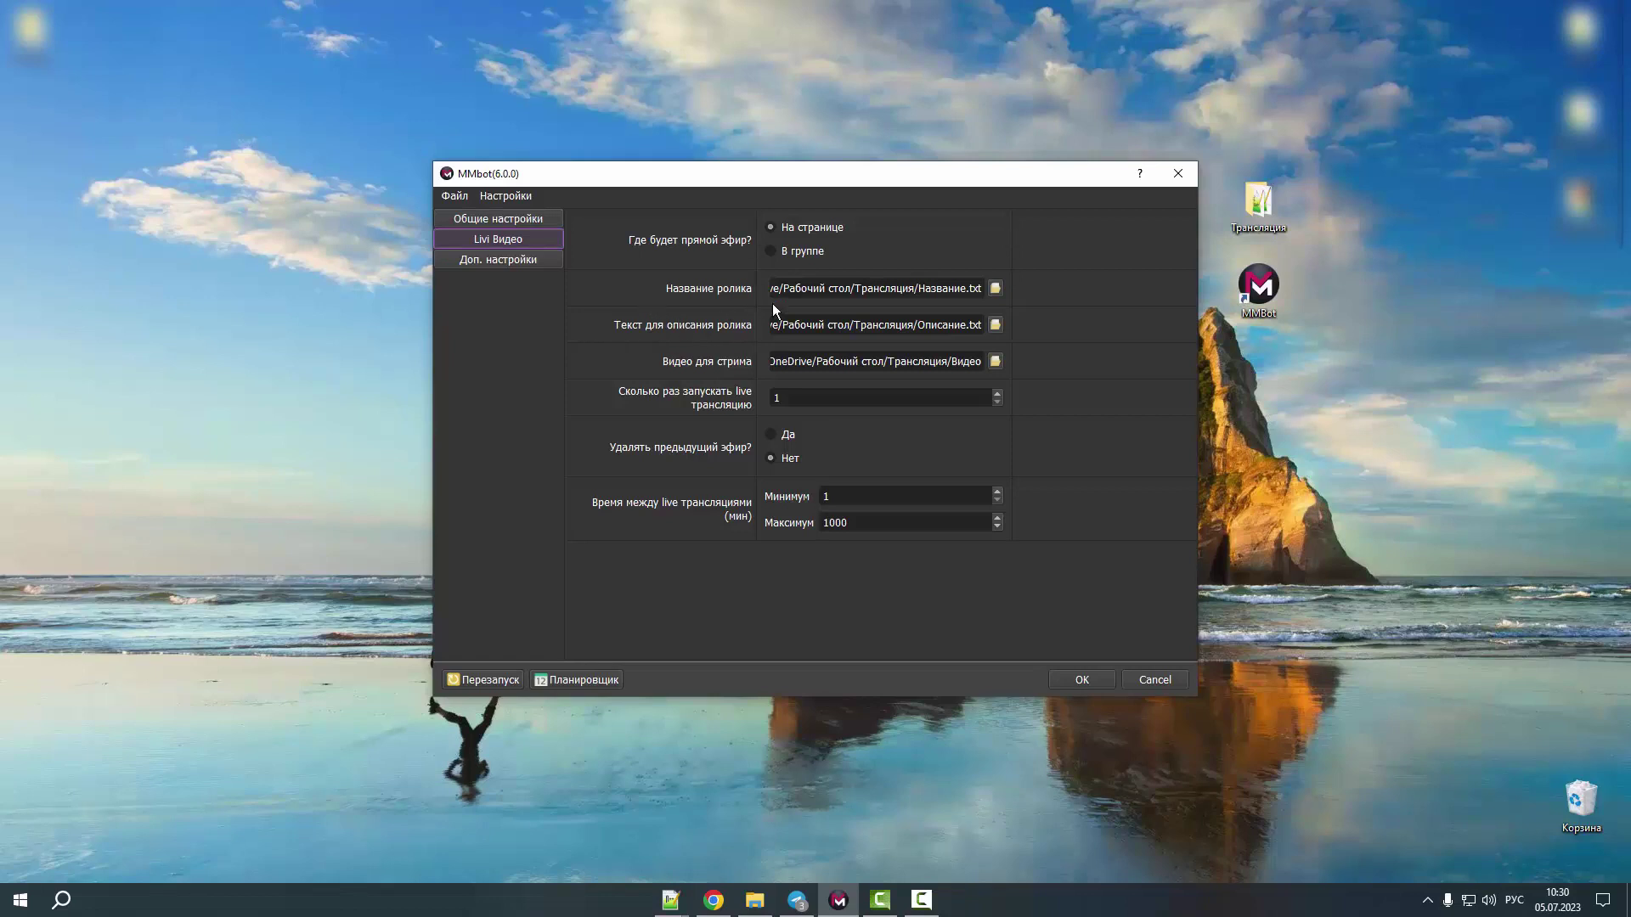
{"action": "left_click", "coordinate": [994, 288]}
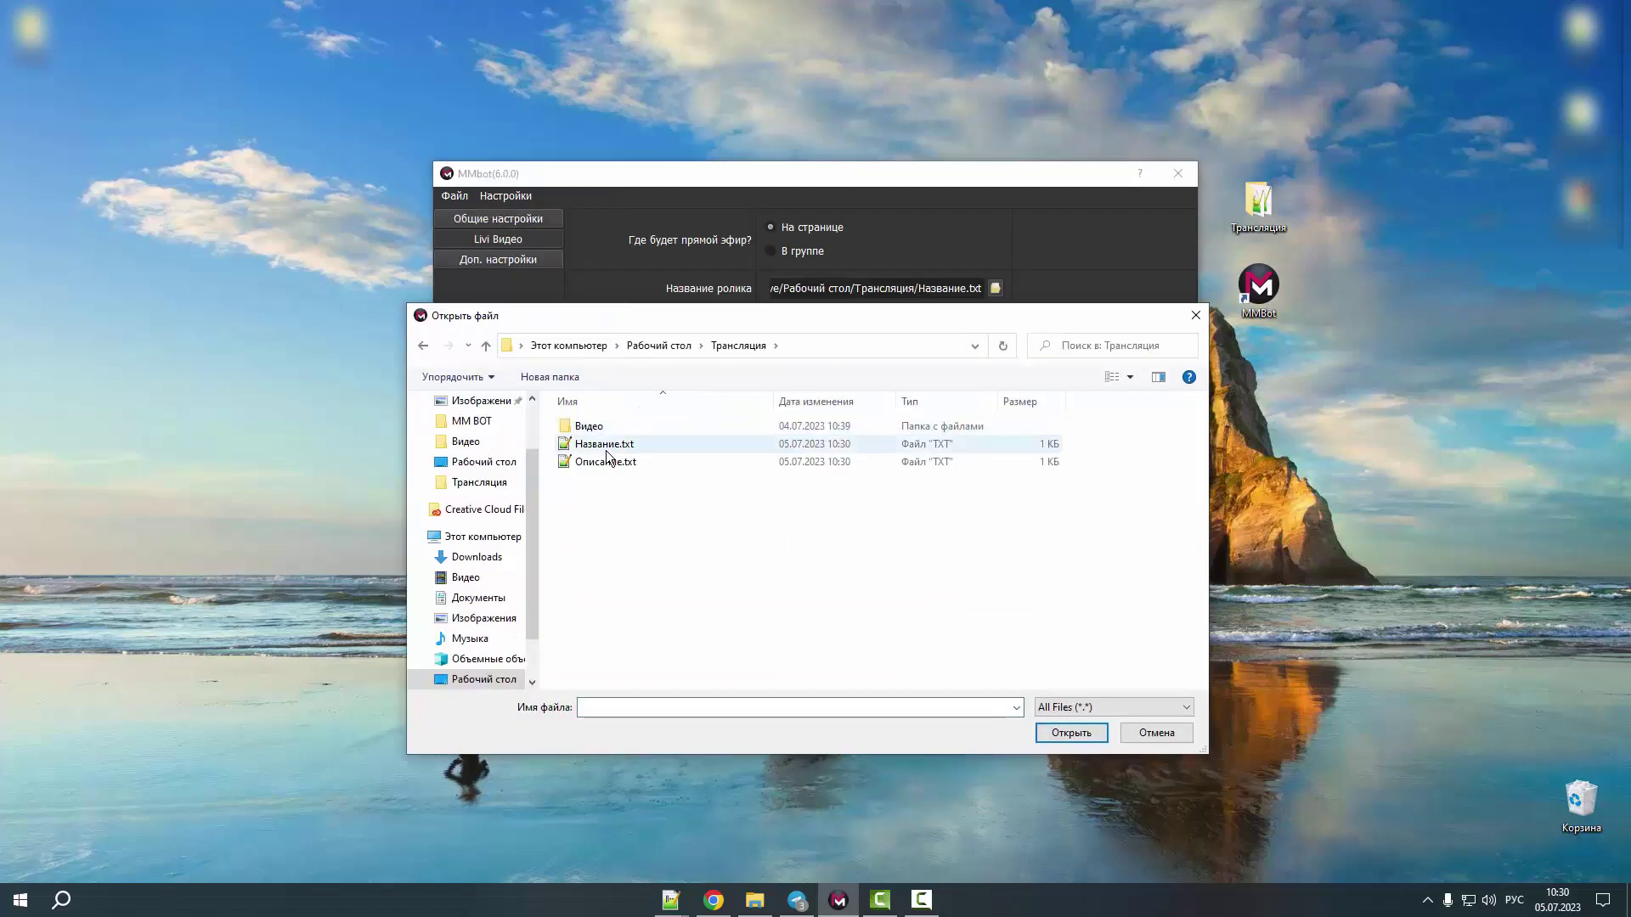
{"action": "left_click", "coordinate": [595, 445]}
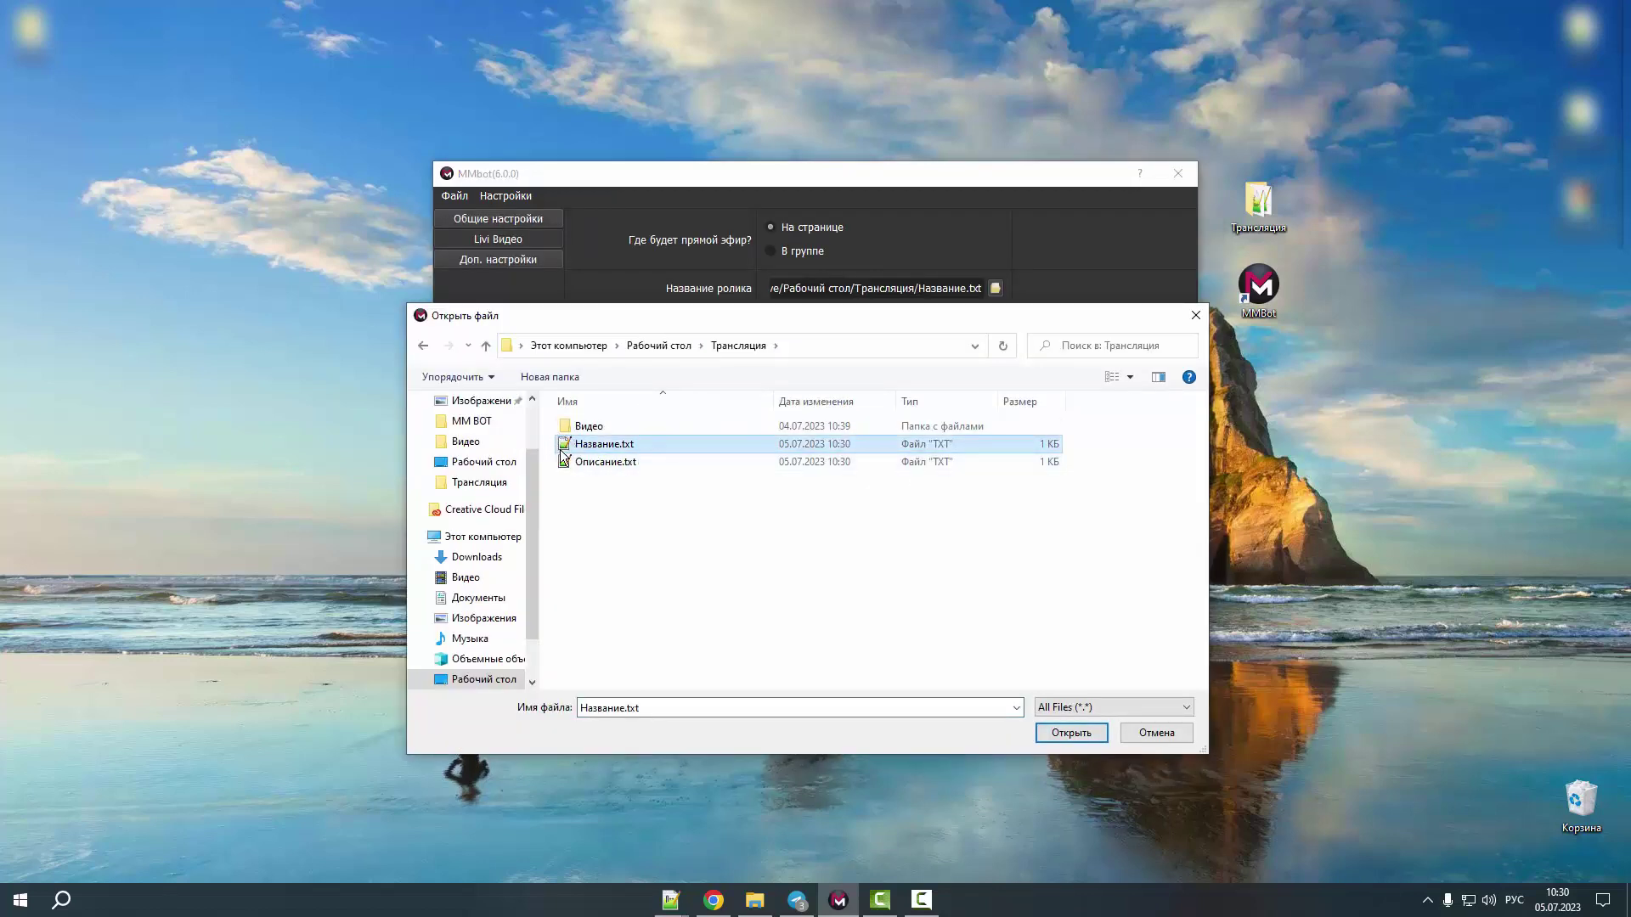
{"action": "left_click", "coordinate": [1066, 739]}
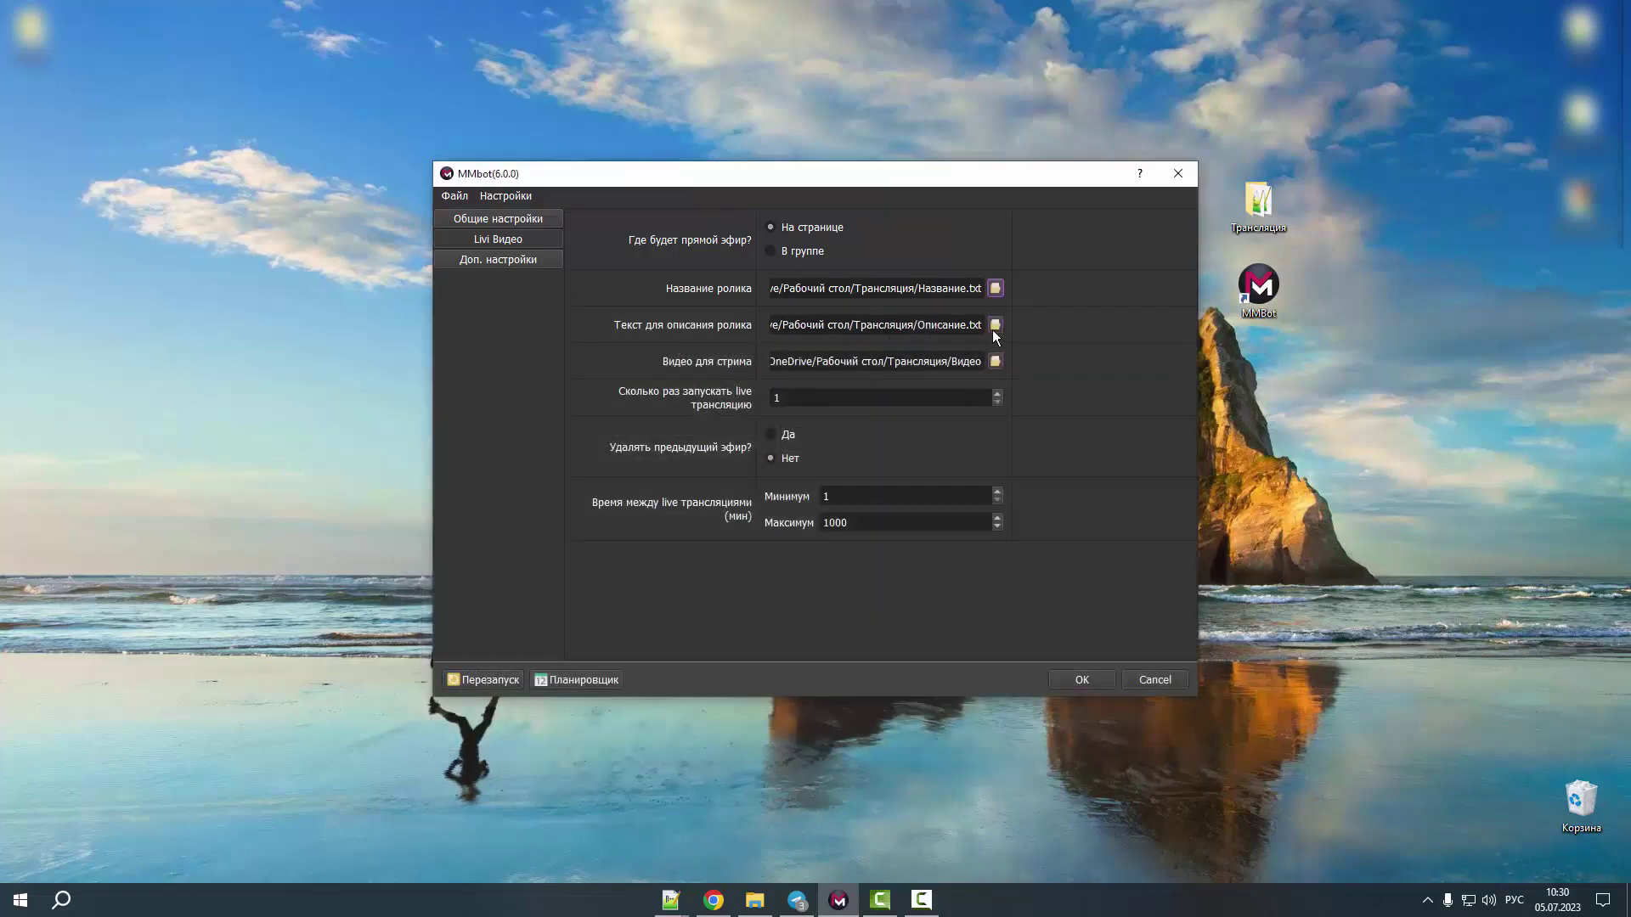
{"action": "left_click", "coordinate": [995, 325]}
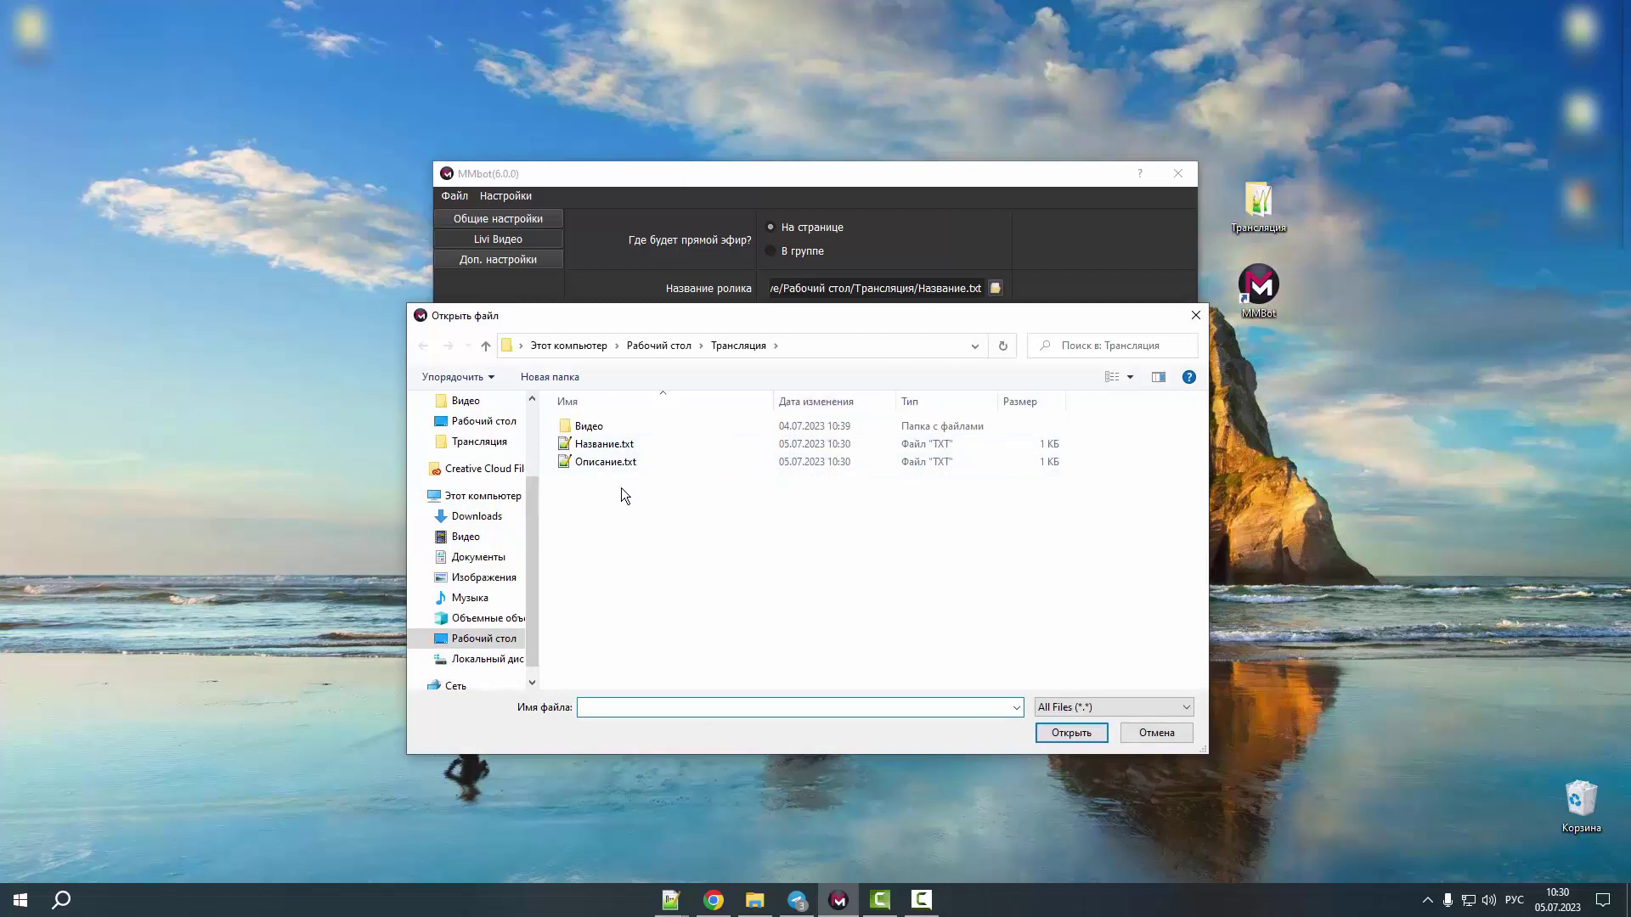
{"action": "left_click", "coordinate": [605, 463]}
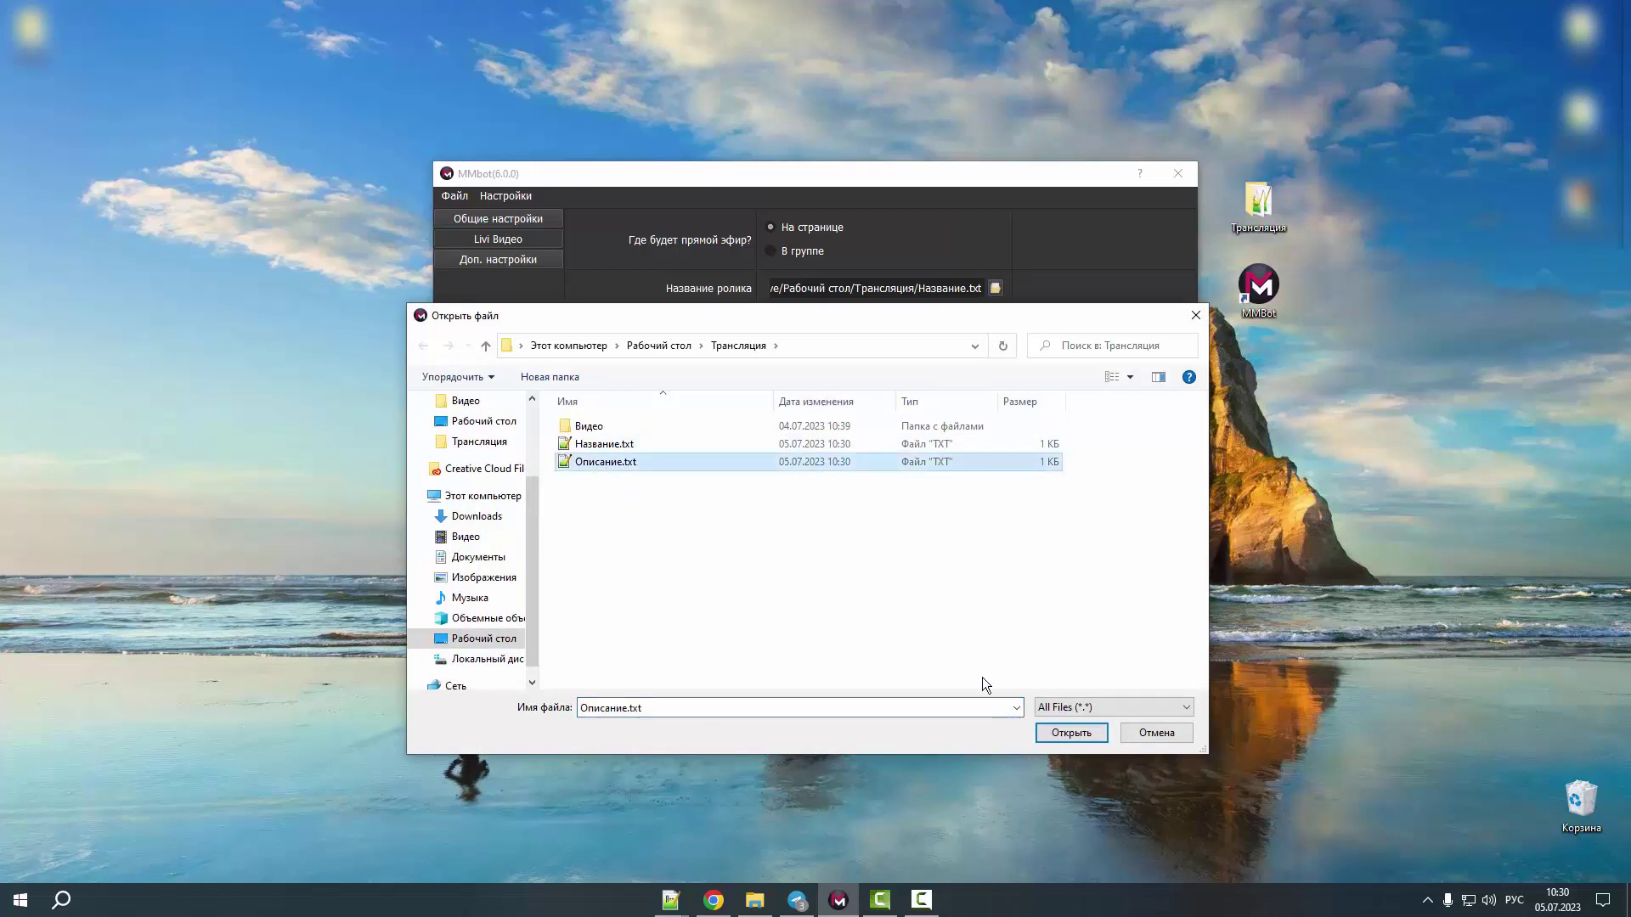
{"action": "left_click", "coordinate": [1060, 732]}
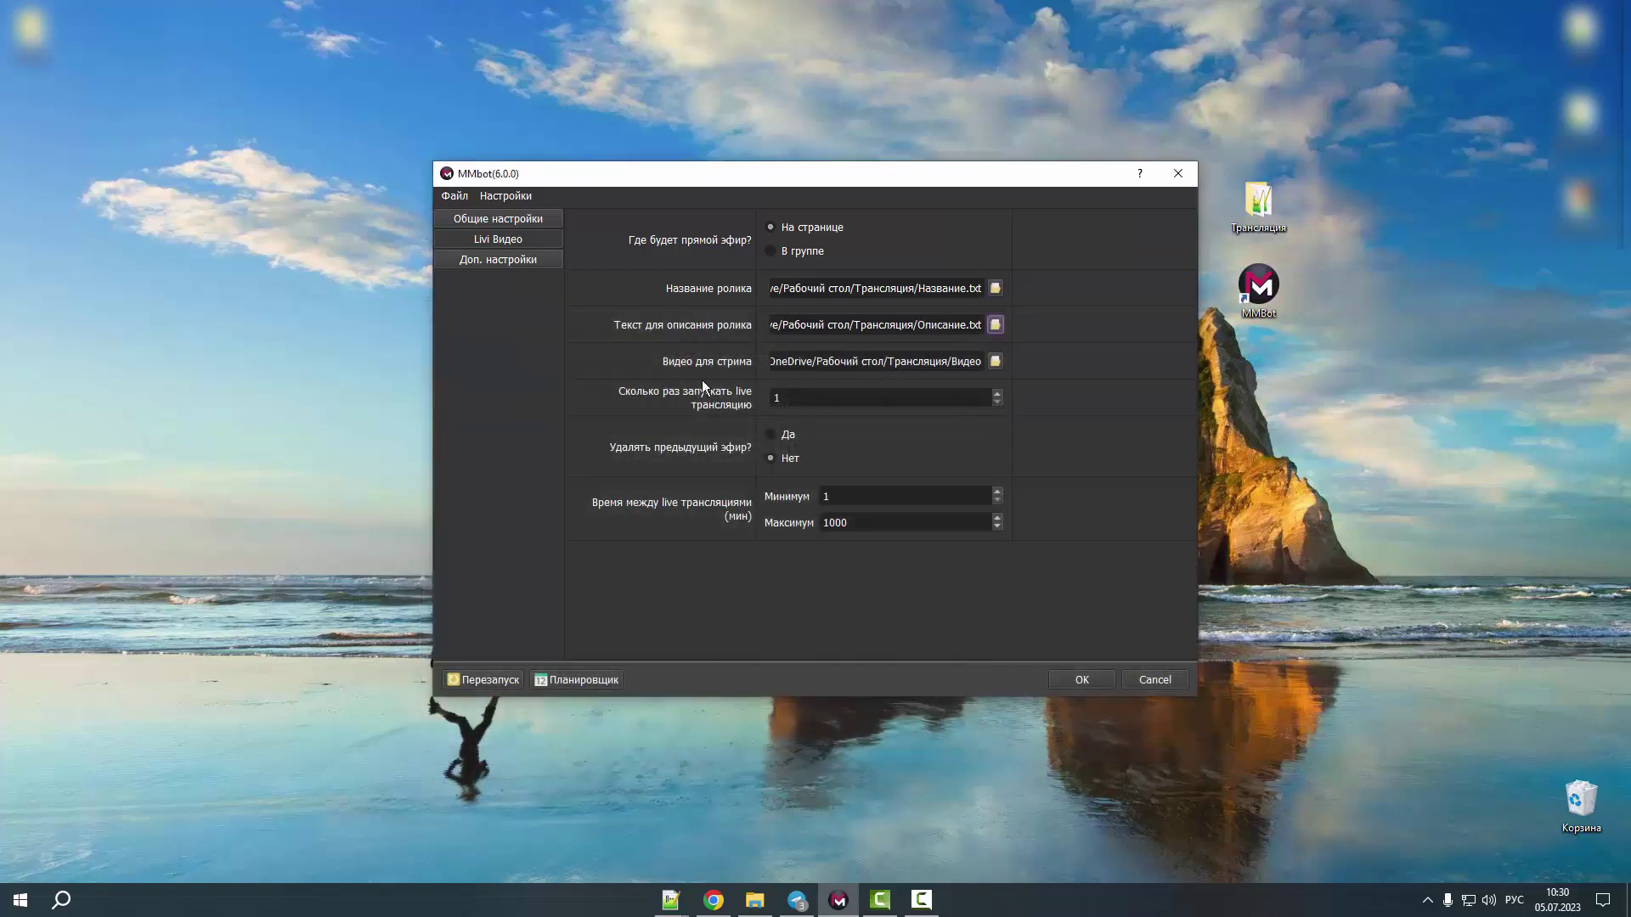
Step: Choose the Видео folder inside Трансляция as the source of the stream videos
{"action": "left_click", "coordinate": [996, 361]}
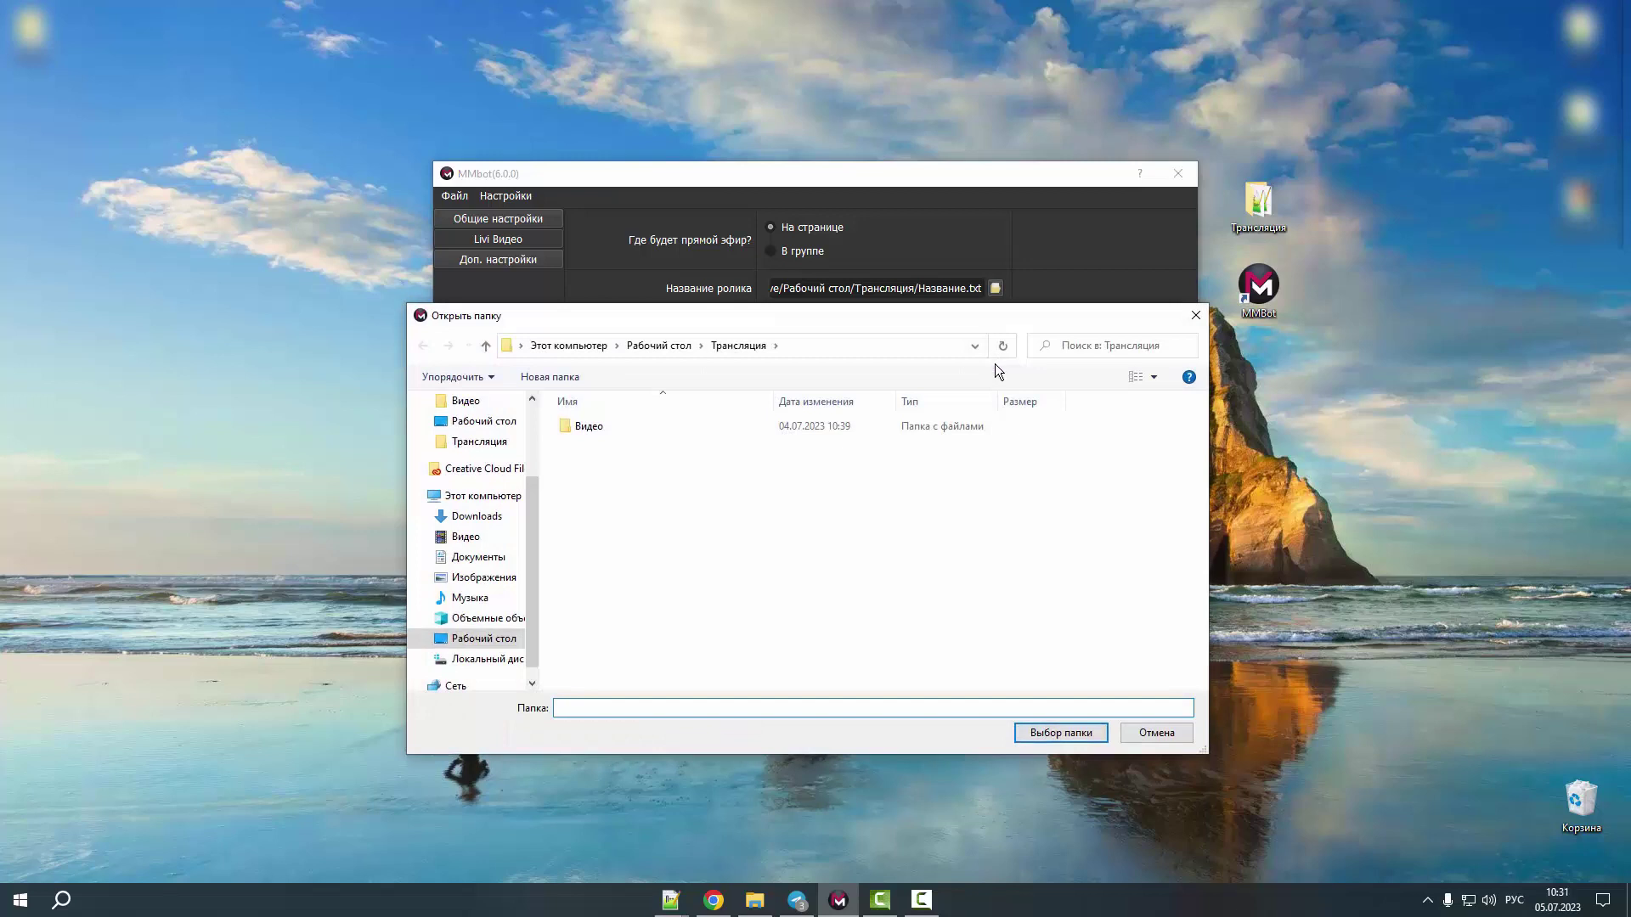
{"action": "left_click", "coordinate": [590, 433]}
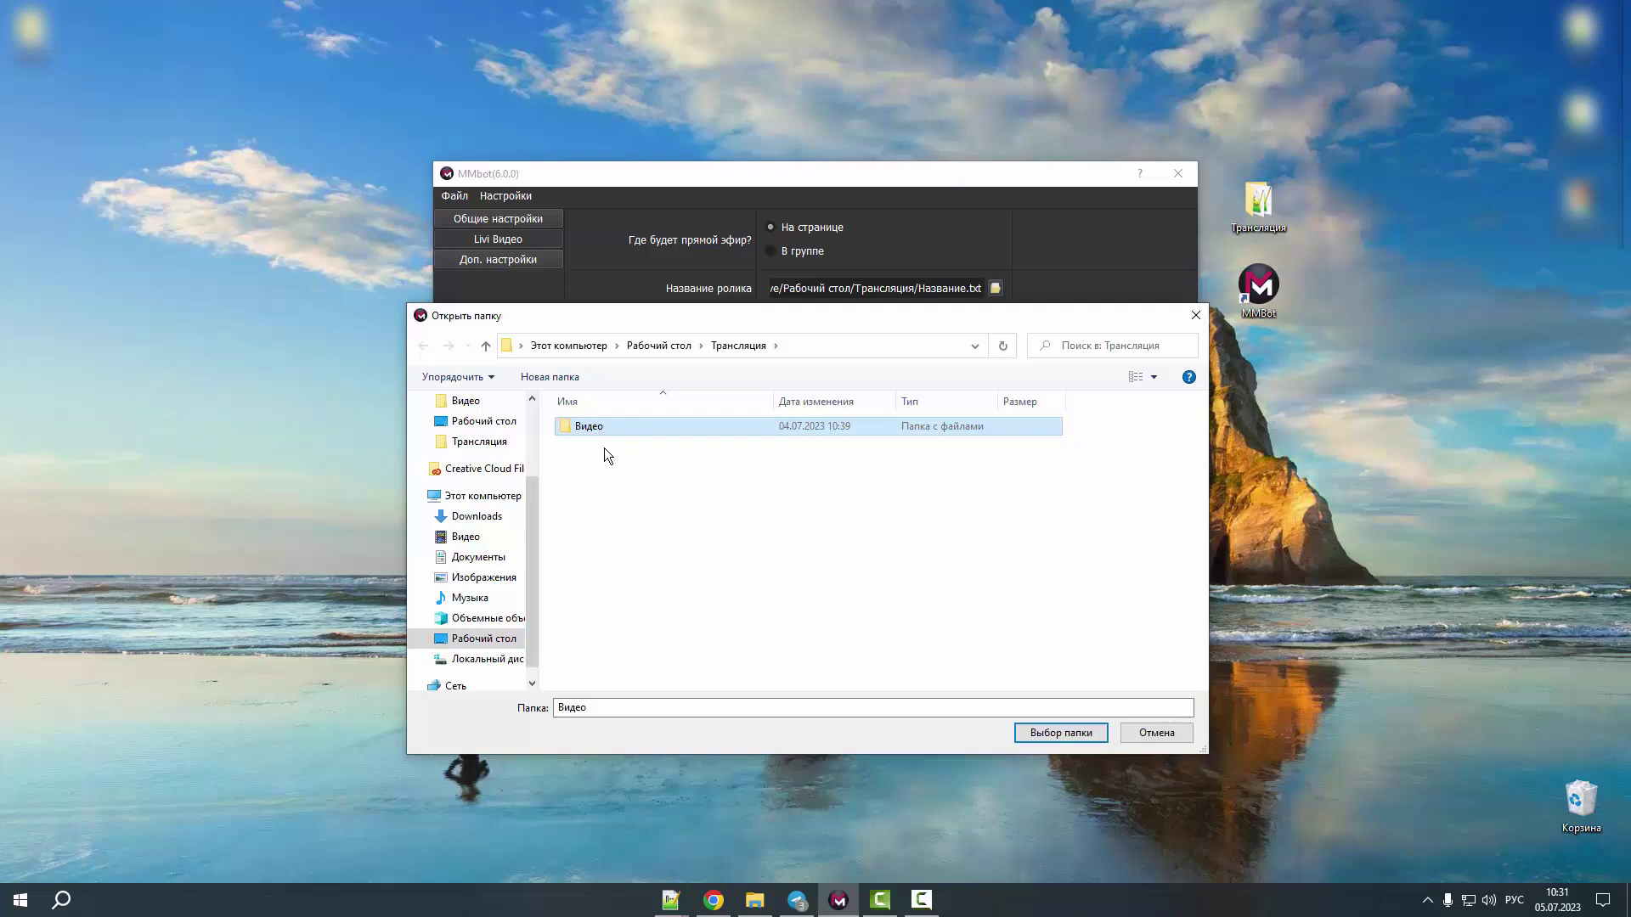
{"action": "left_click", "coordinate": [1068, 730]}
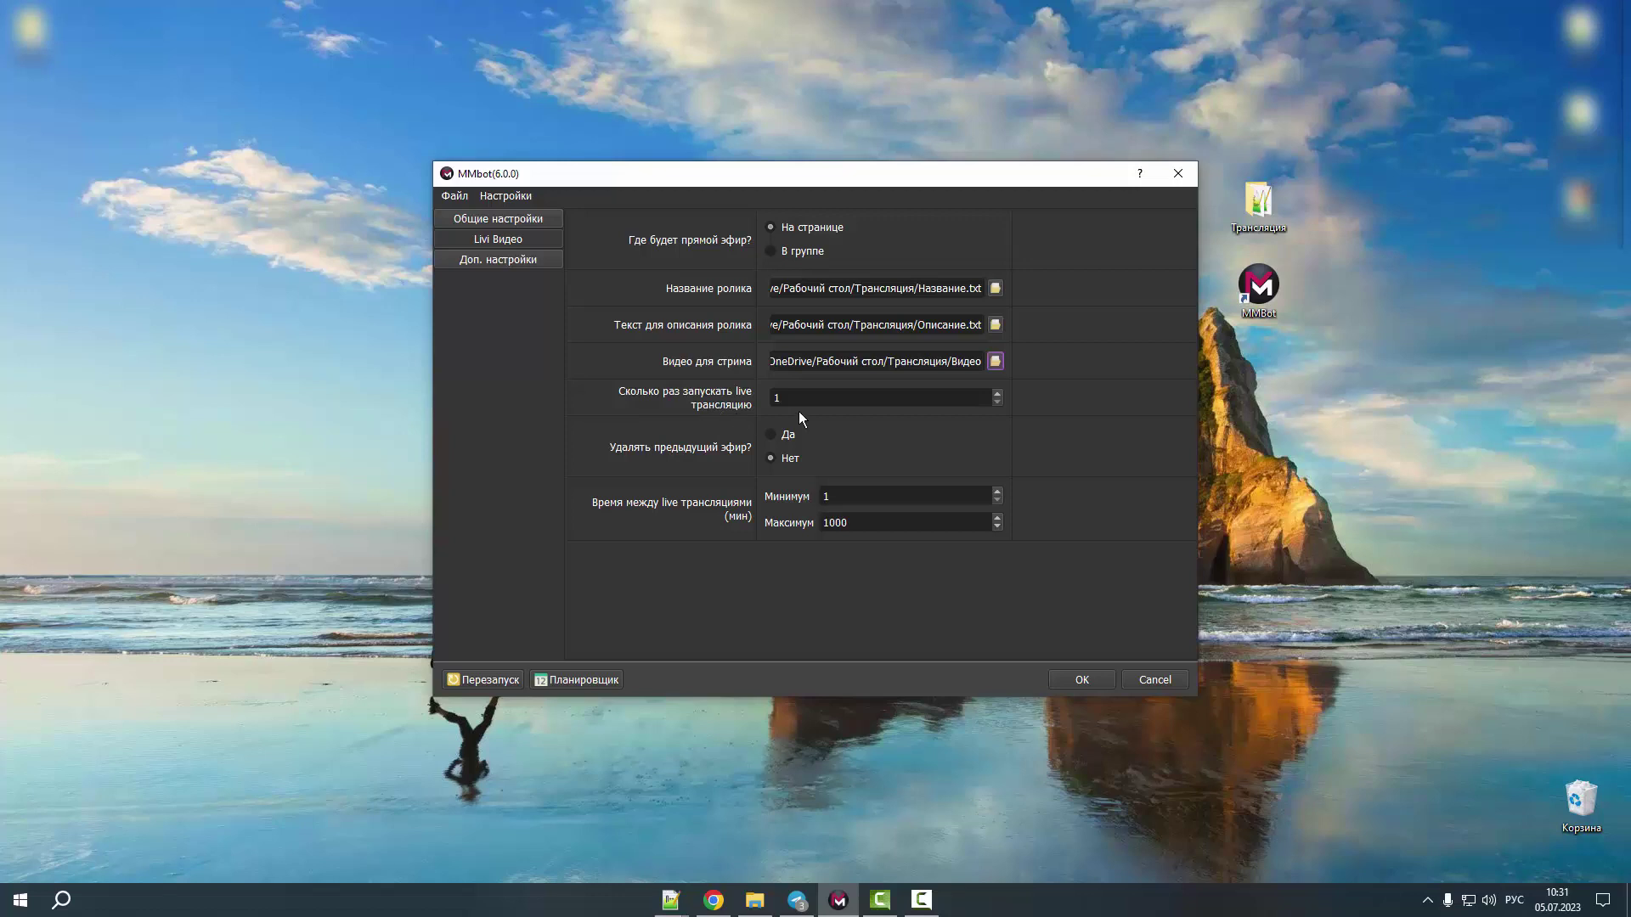
Step: Set the number of live broadcast launches to 100 and choose Да for deleting the previous broadcast
{"action": "key", "text": "Tab"}
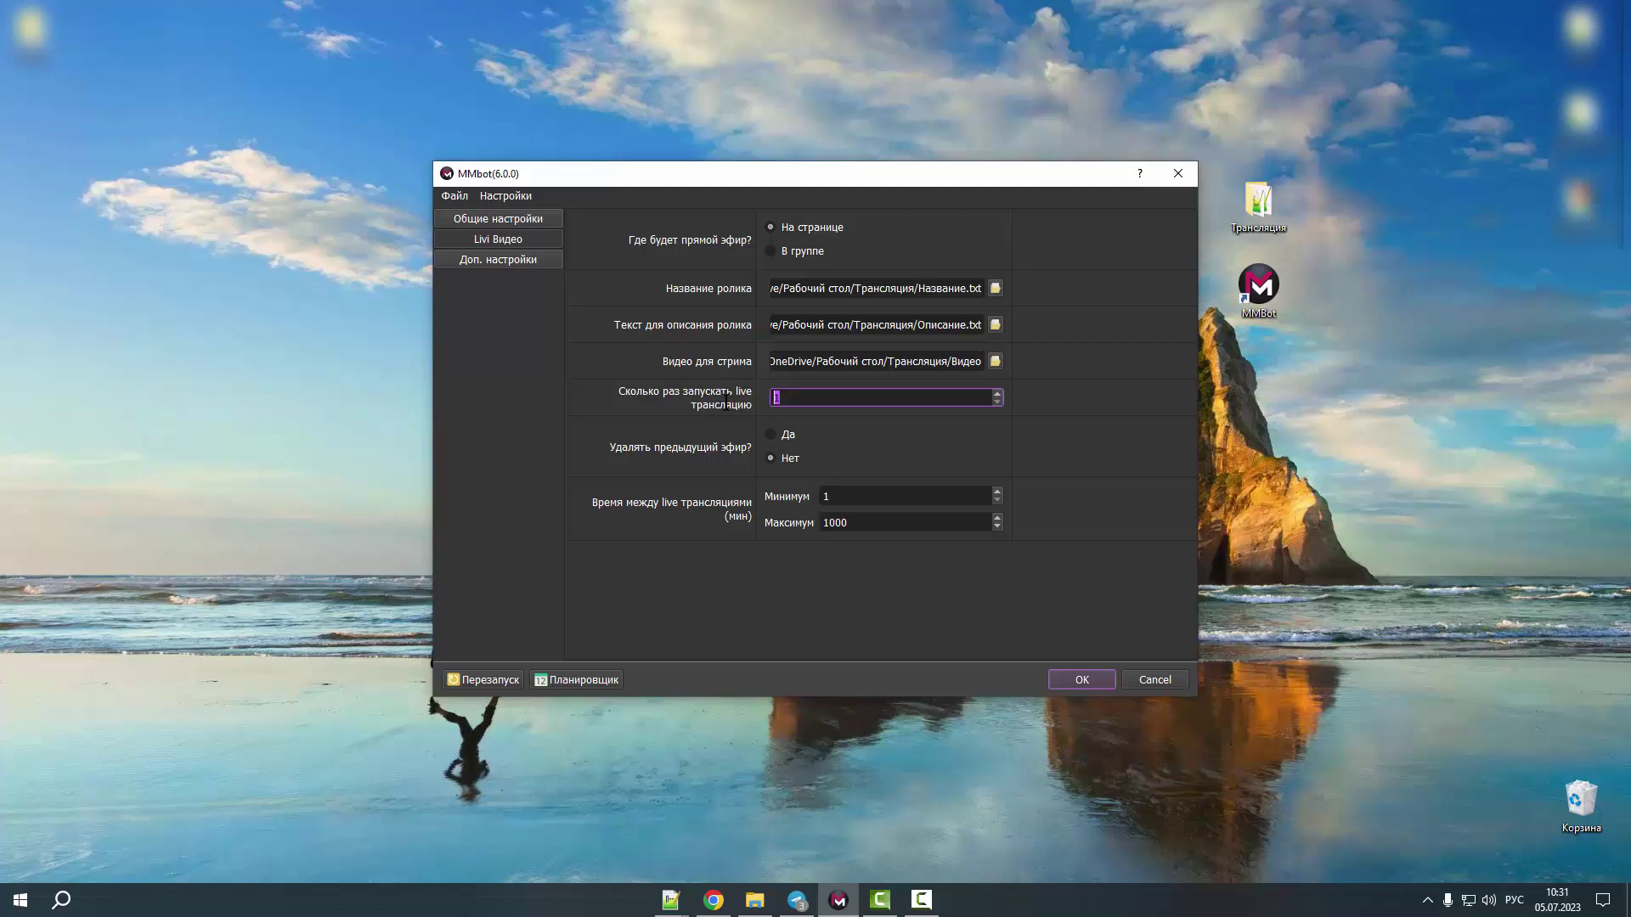
{"action": "left_click", "coordinate": [876, 400]}
{"action": "type", "text": "00"}
{"action": "left_click", "coordinate": [821, 439]}
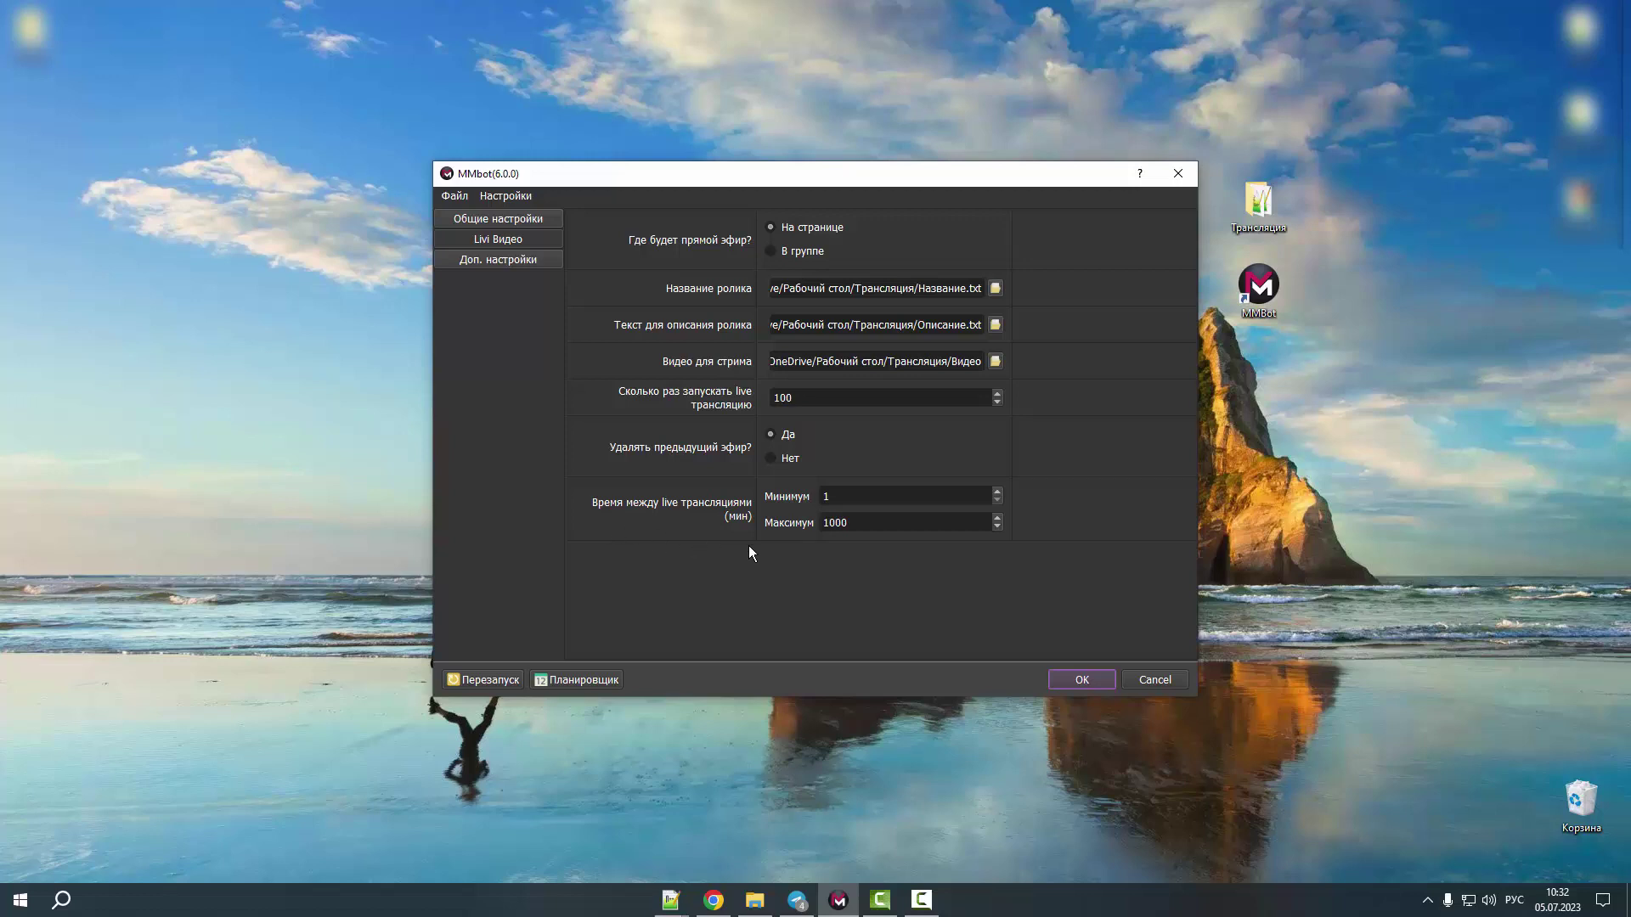
Step: Set the time between live broadcasts to a minimum of 50 and a maximum of 70 minutes
{"action": "key", "text": "Tab"}
{"action": "type", "text": "60"}
{"action": "left_click_drag", "start_coordinate": [849, 496], "coordinate": [760, 502]}
{"action": "type", "text": "50"}
{"action": "key", "text": "Tab"}
{"action": "type", "text": "70"}
{"action": "key", "text": "Tab"}
Step: Choose В группе as the broadcast location and copy the address of the Полезный блог для вас community from VKontakte in Chrome
{"action": "left_click", "coordinate": [795, 252]}
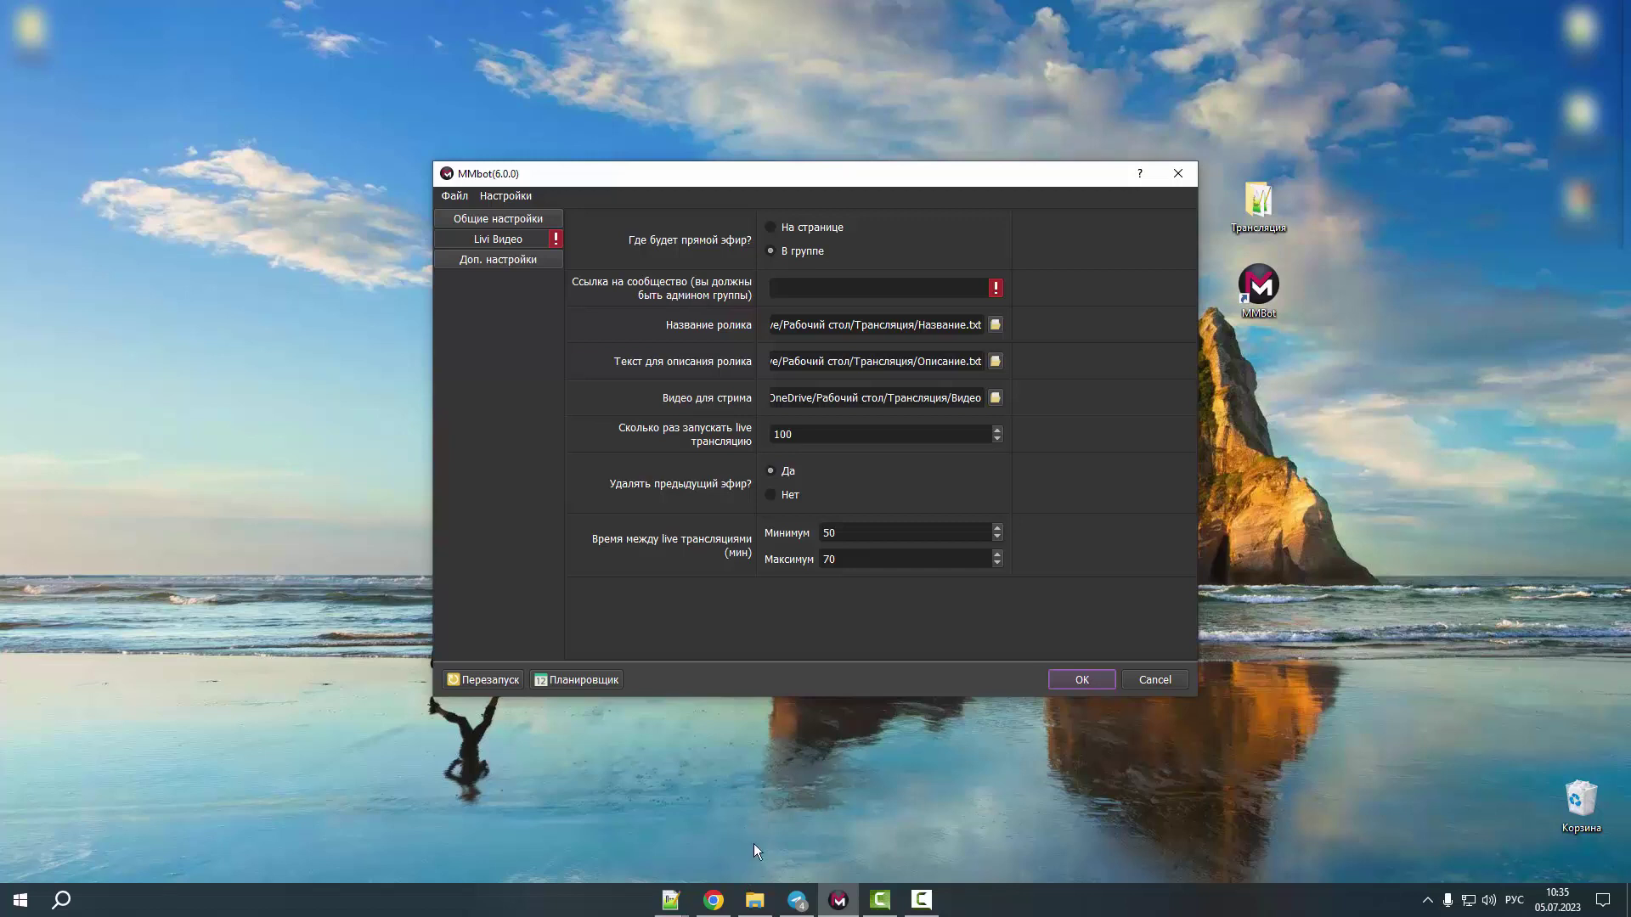
{"action": "left_click", "coordinate": [714, 901]}
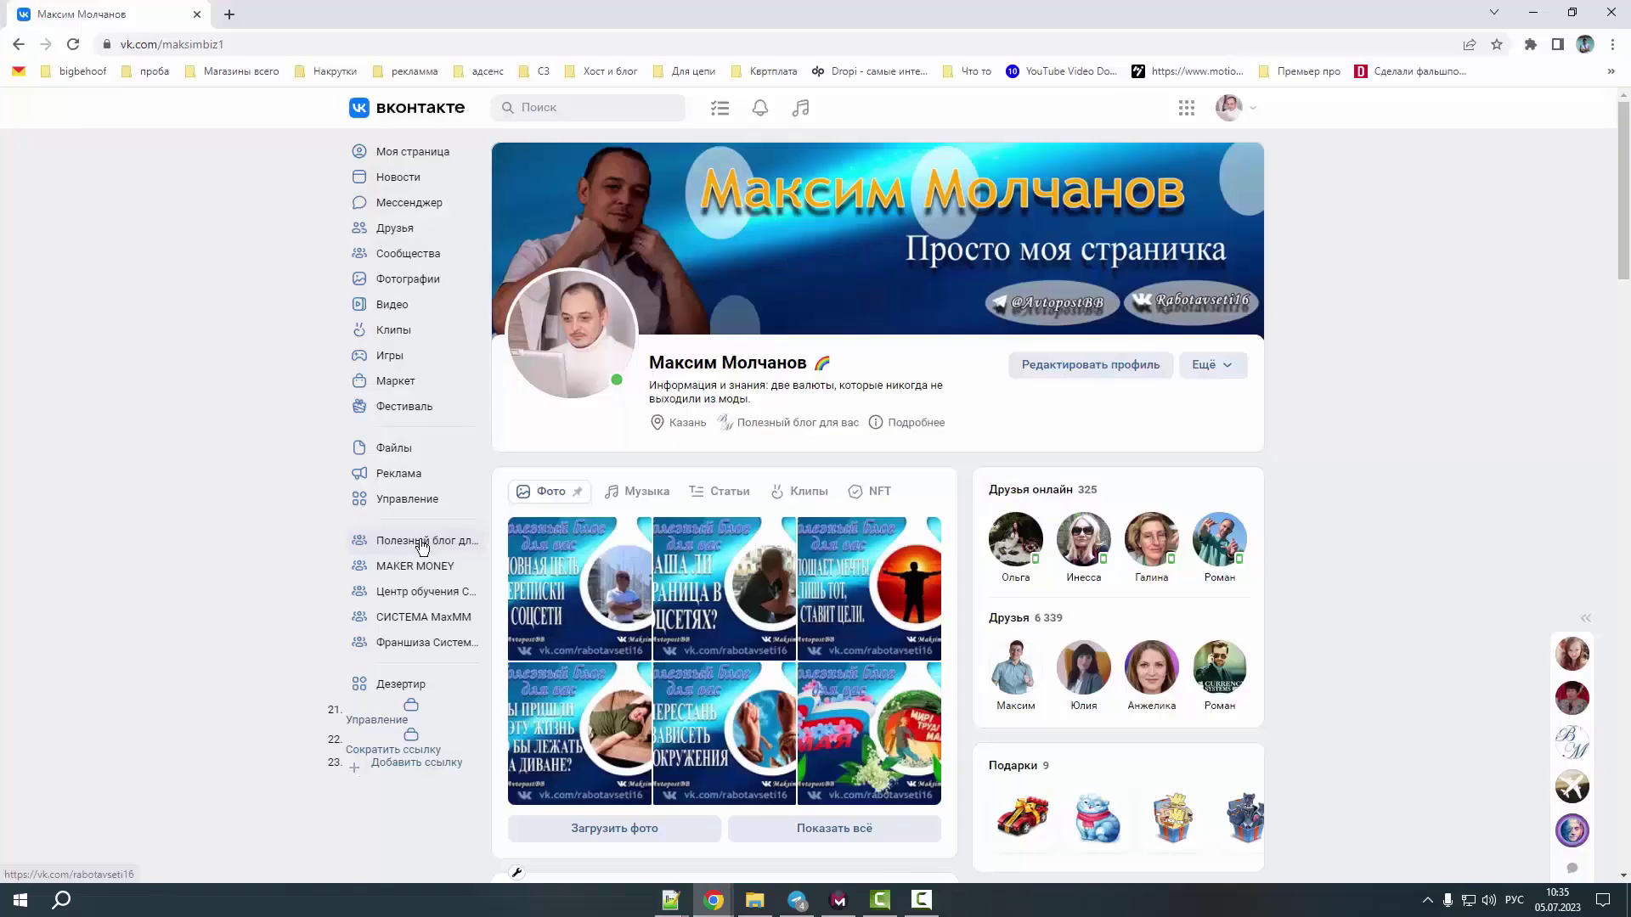
{"action": "left_click", "coordinate": [422, 544]}
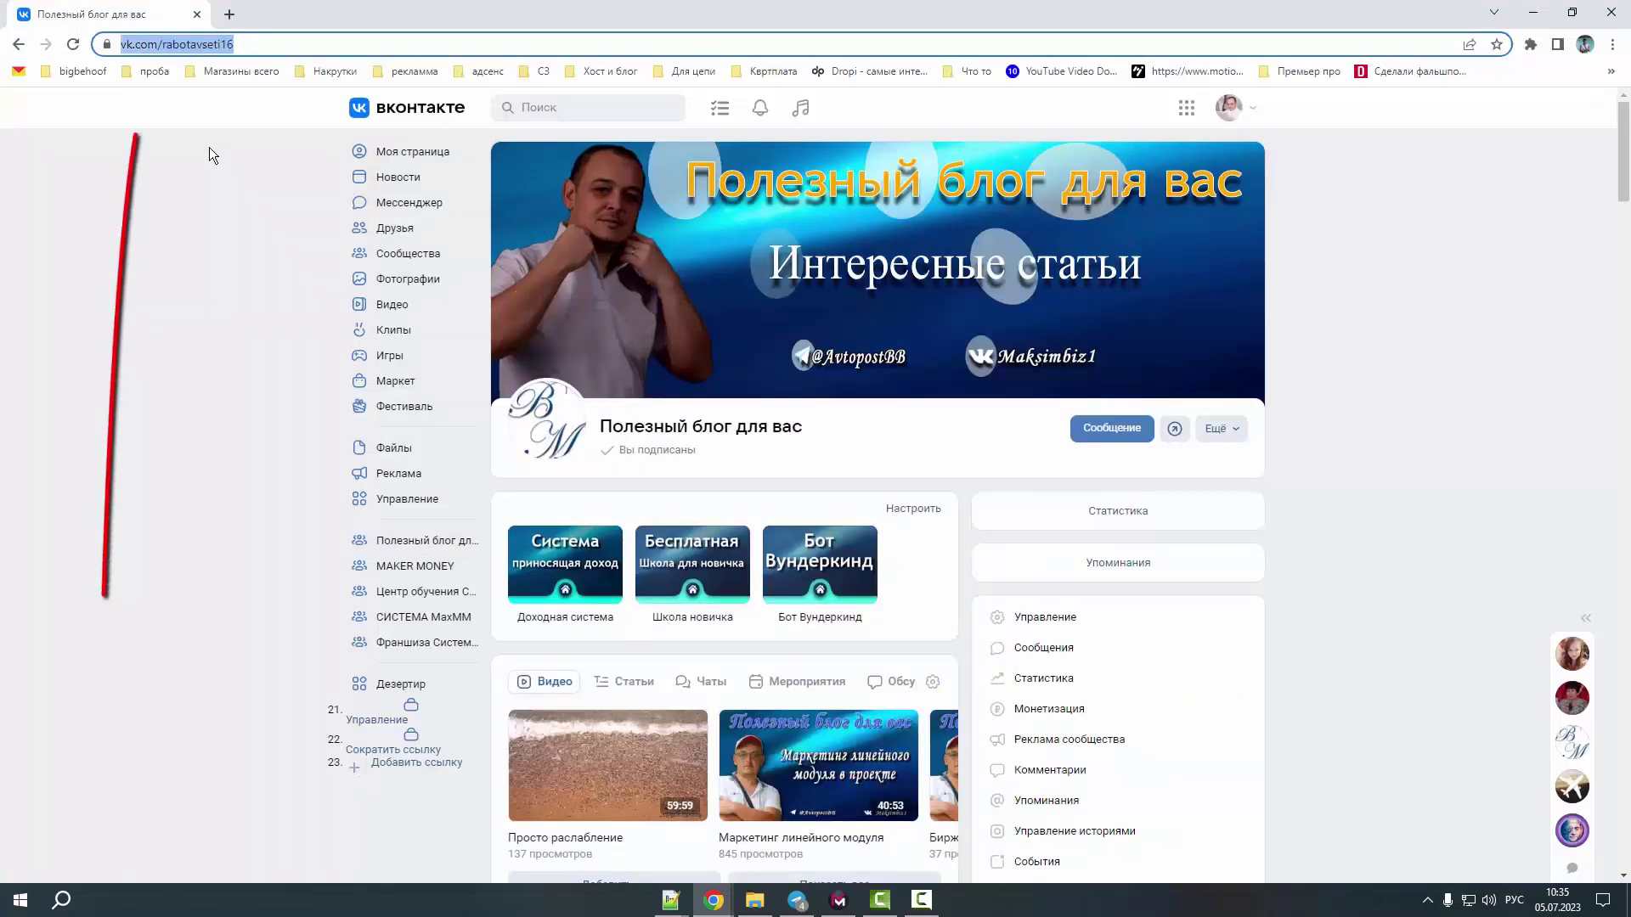
{"action": "left_click", "coordinate": [161, 45]}
{"action": "key", "text": "ctrl+c"}
{"action": "right_click", "coordinate": [210, 49]}
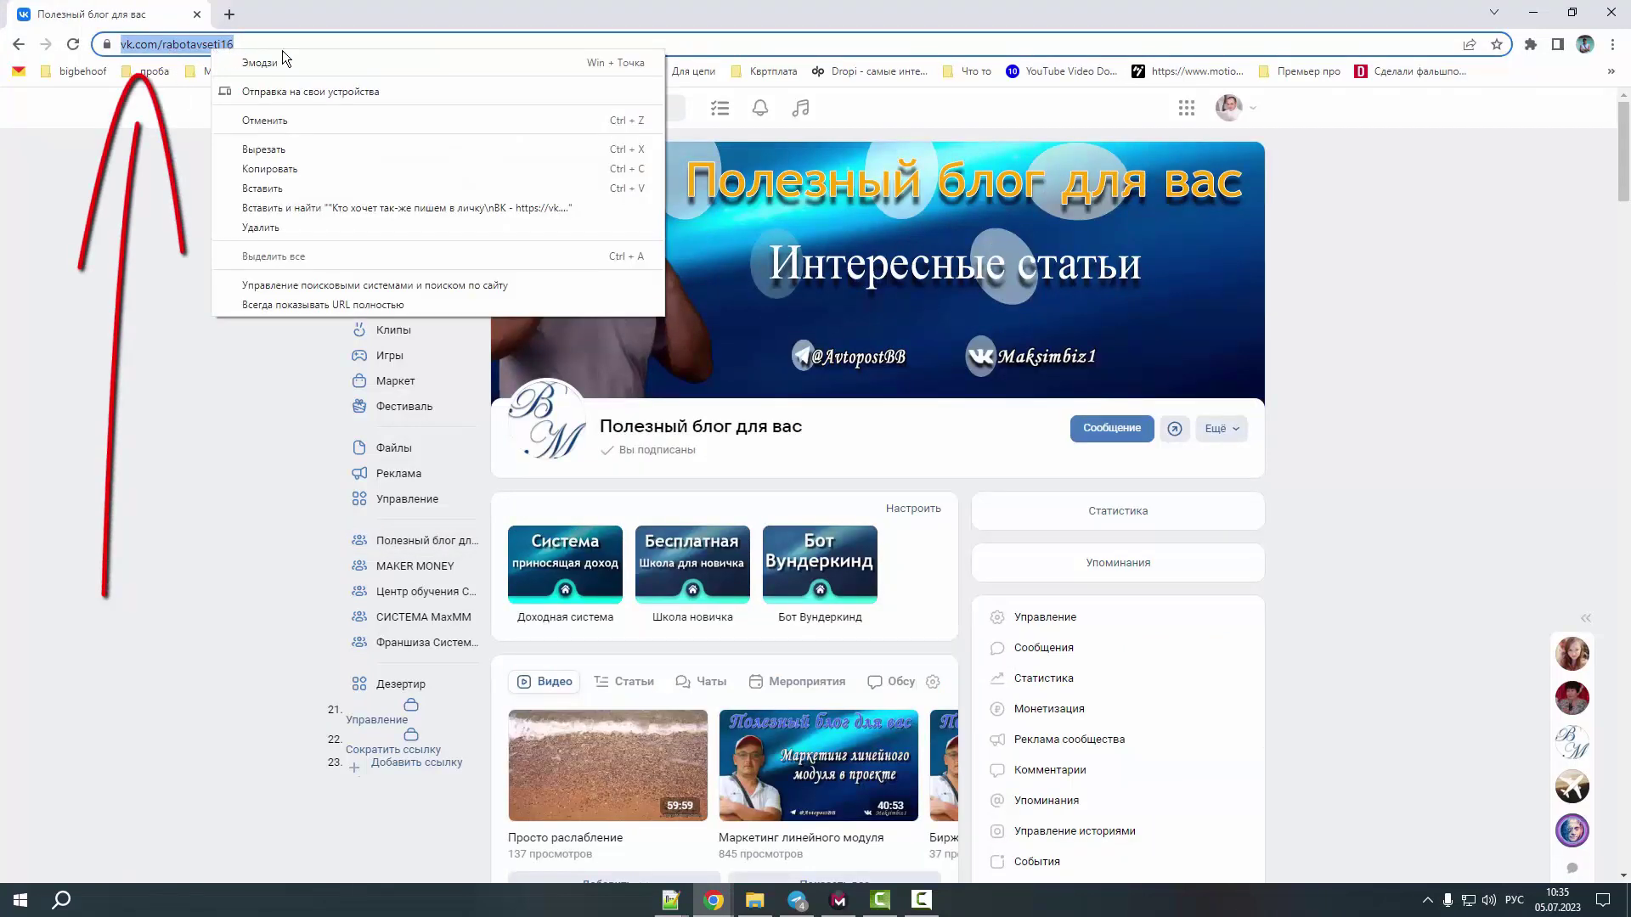
{"action": "left_click", "coordinate": [315, 171]}
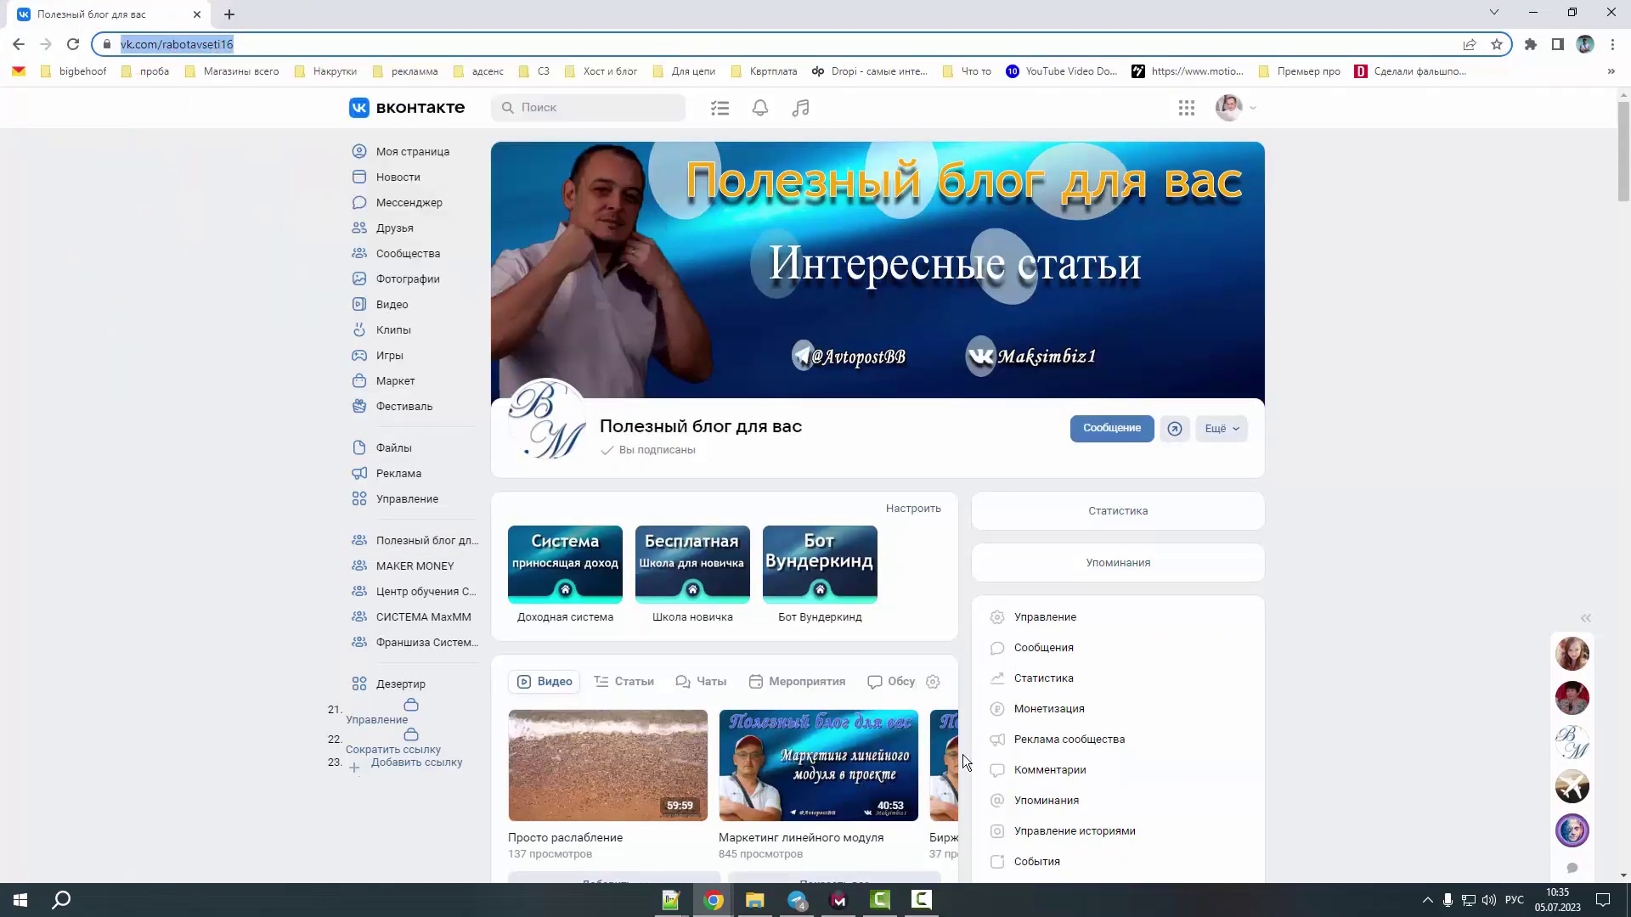
Step: Back in MMbot, paste the copied community address as the community link
{"action": "left_click", "coordinate": [839, 901]}
{"action": "right_click", "coordinate": [859, 289]}
{"action": "left_click", "coordinate": [909, 380]}
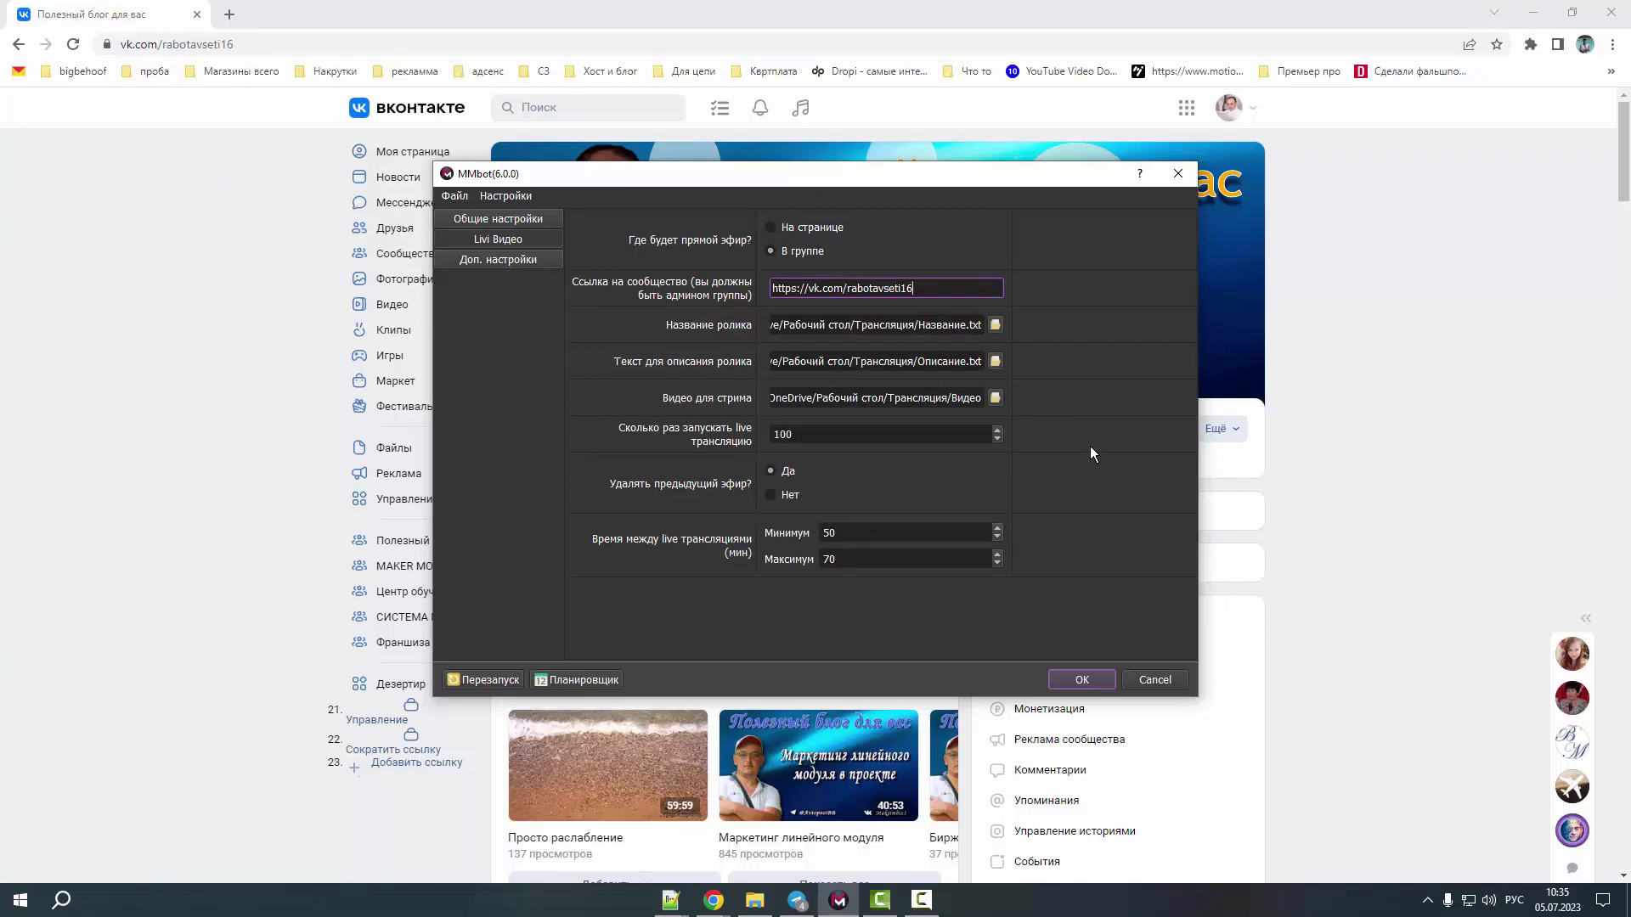
Step: Choose На странице as the broadcast location and set the number of live broadcast launches to 1
{"action": "left_click", "coordinate": [827, 228]}
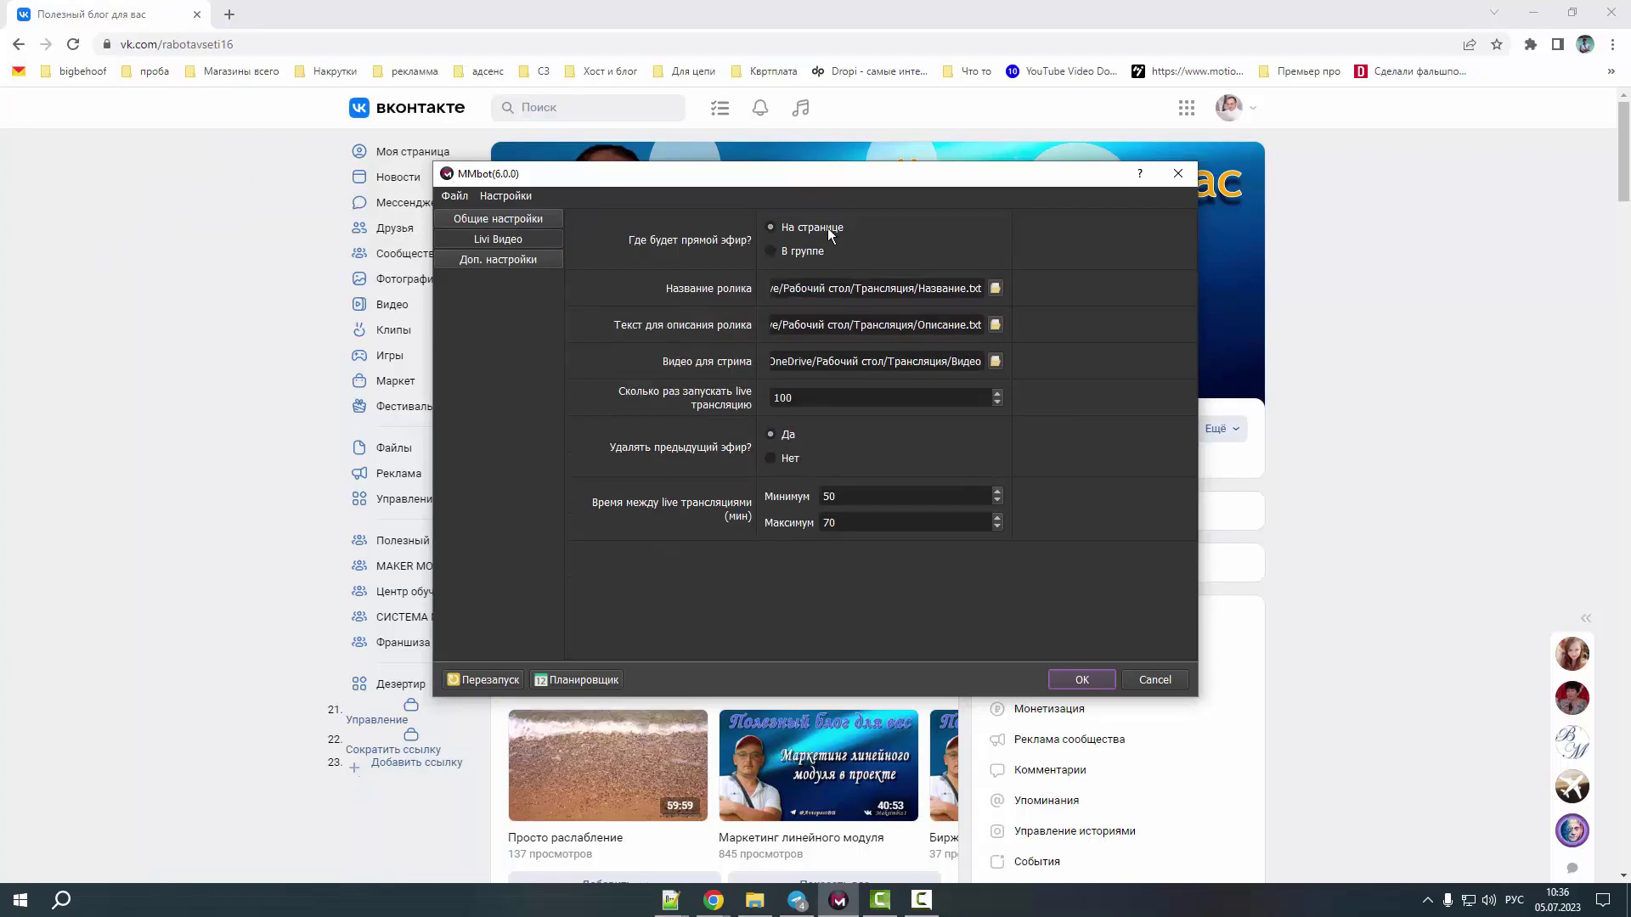
{"action": "double_click", "coordinate": [783, 398]}
{"action": "type", "text": "1"}
Step: Look at the latest wall posts on the personal VKontakte page, and start the configured Livi Видео run in MMbot
{"action": "left_click", "coordinate": [397, 154]}
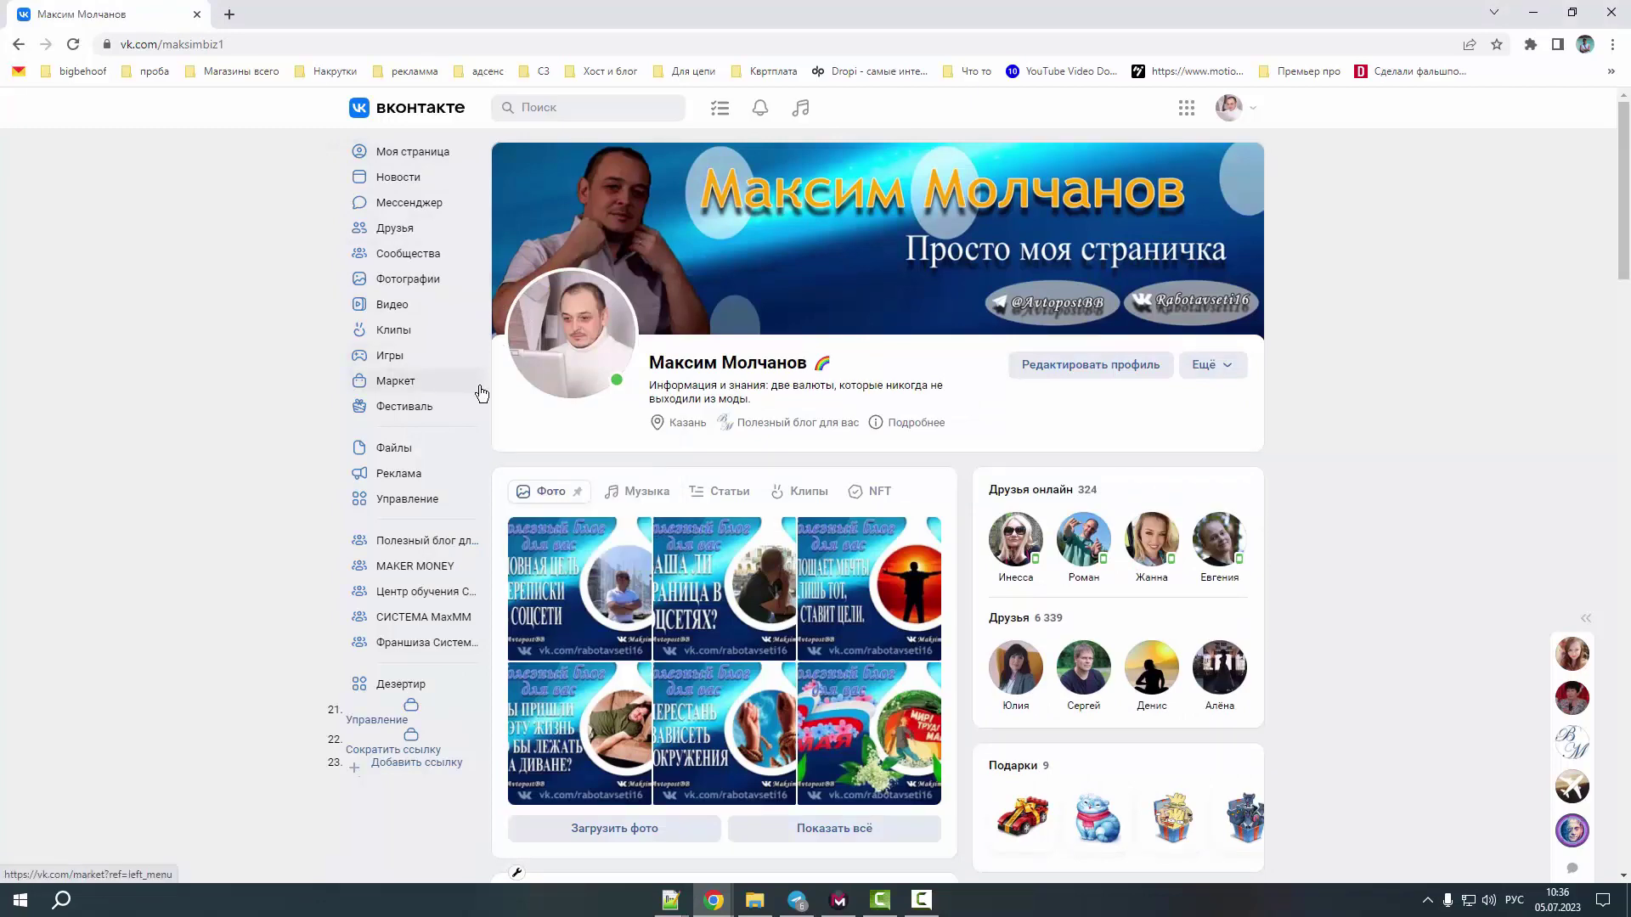
{"action": "scroll", "coordinate": [487, 386], "scroll_direction": "down", "scroll_amount": 7}
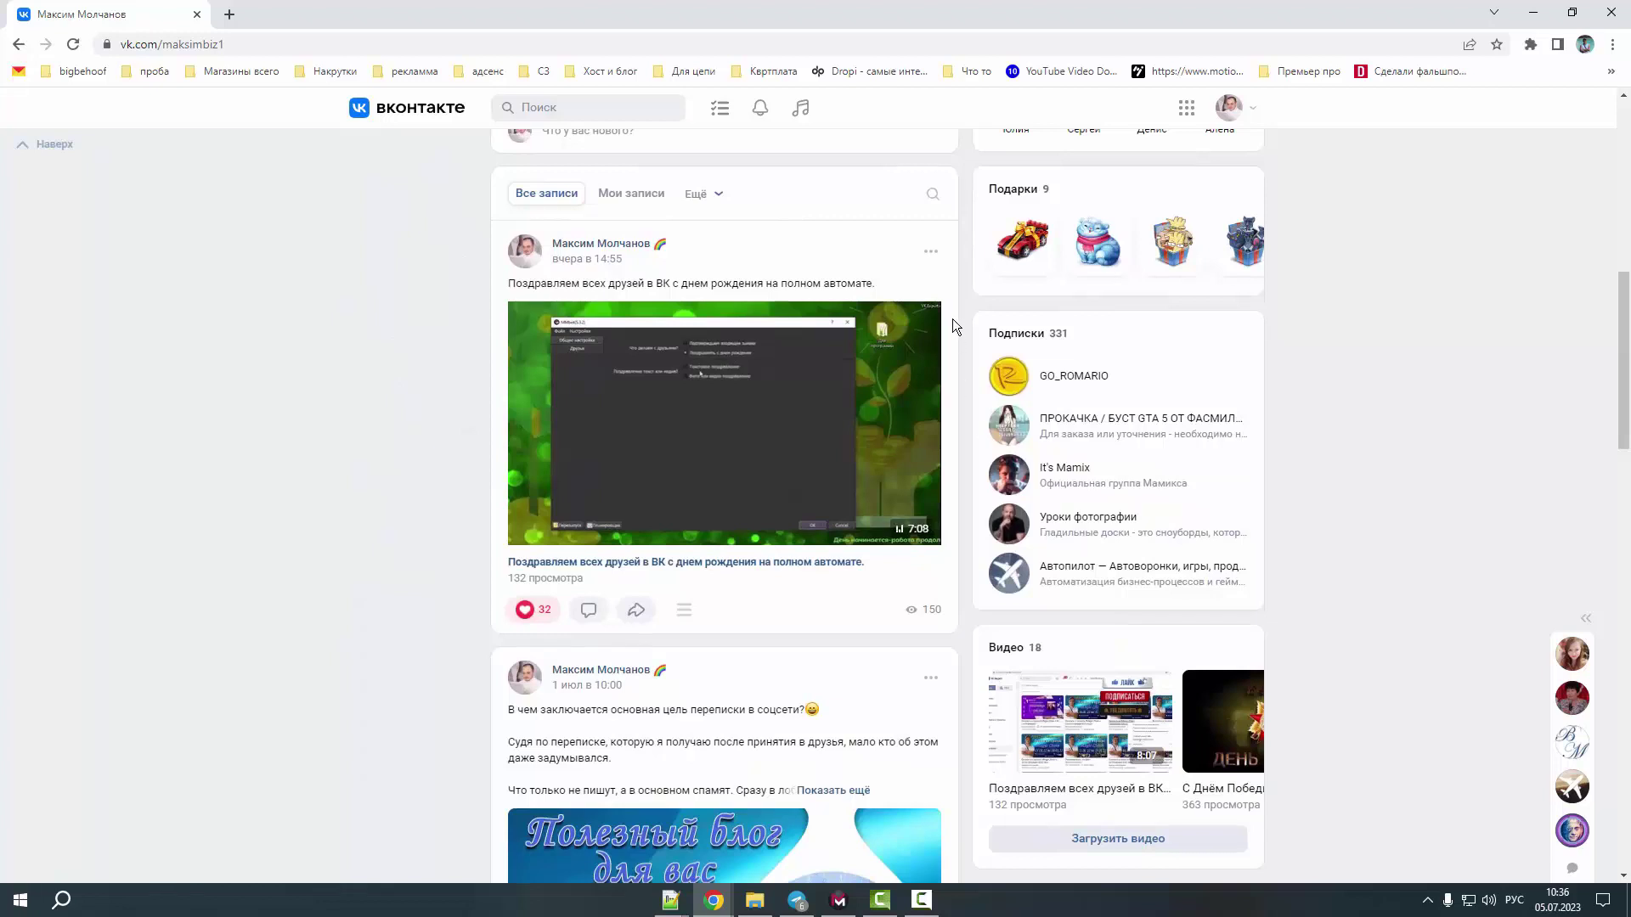
{"action": "left_click", "coordinate": [838, 900]}
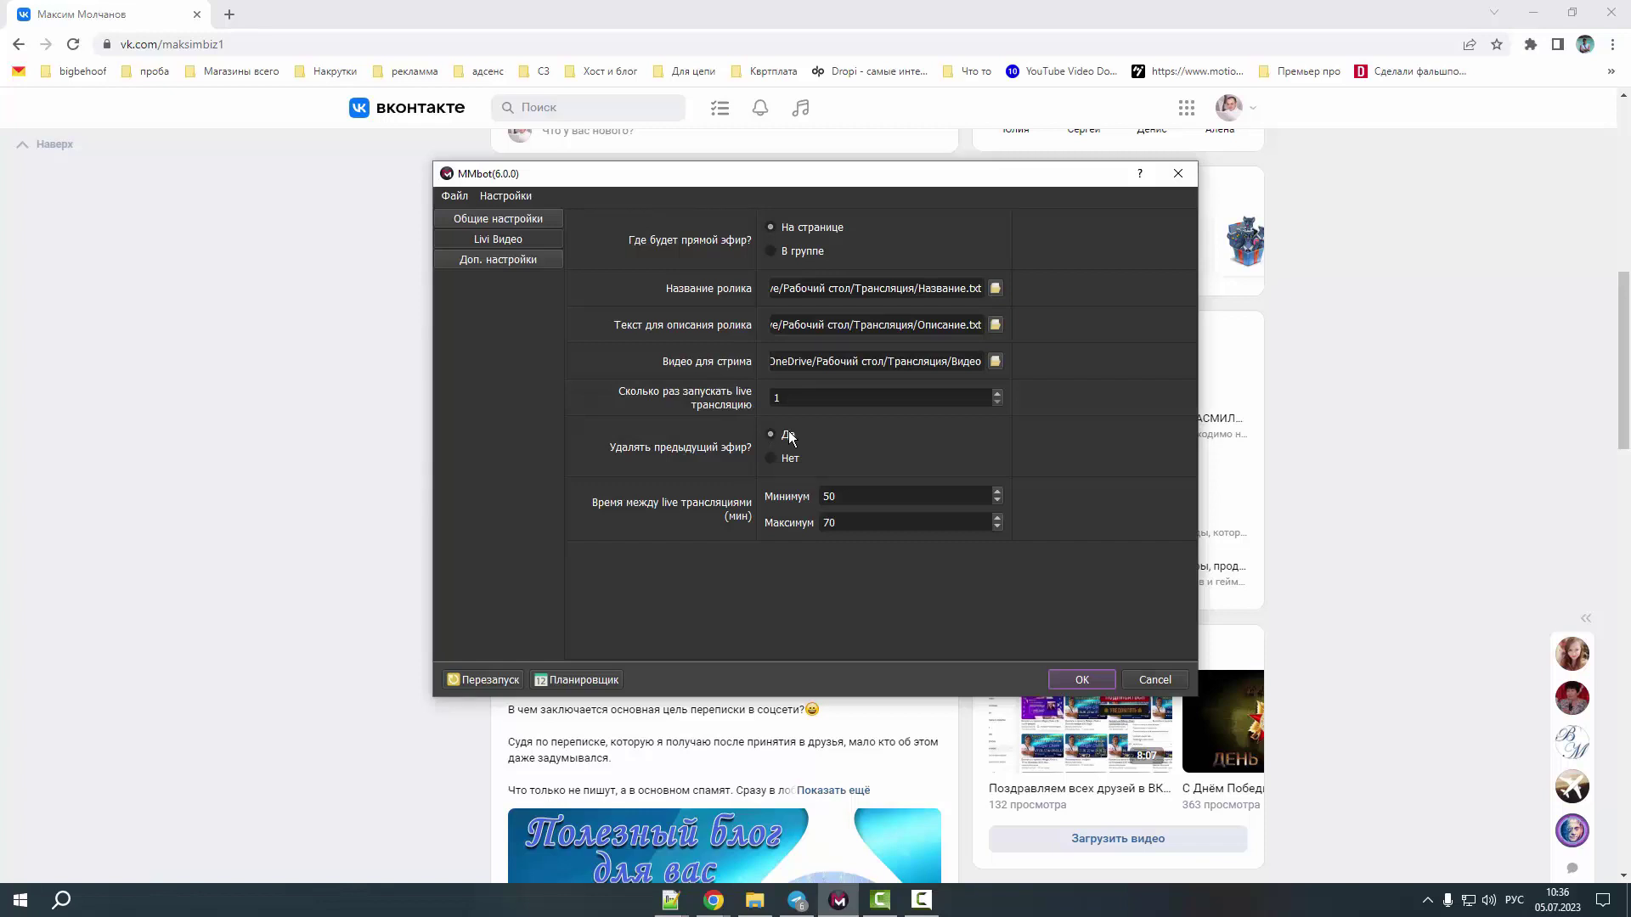
{"action": "left_click", "coordinate": [1078, 680]}
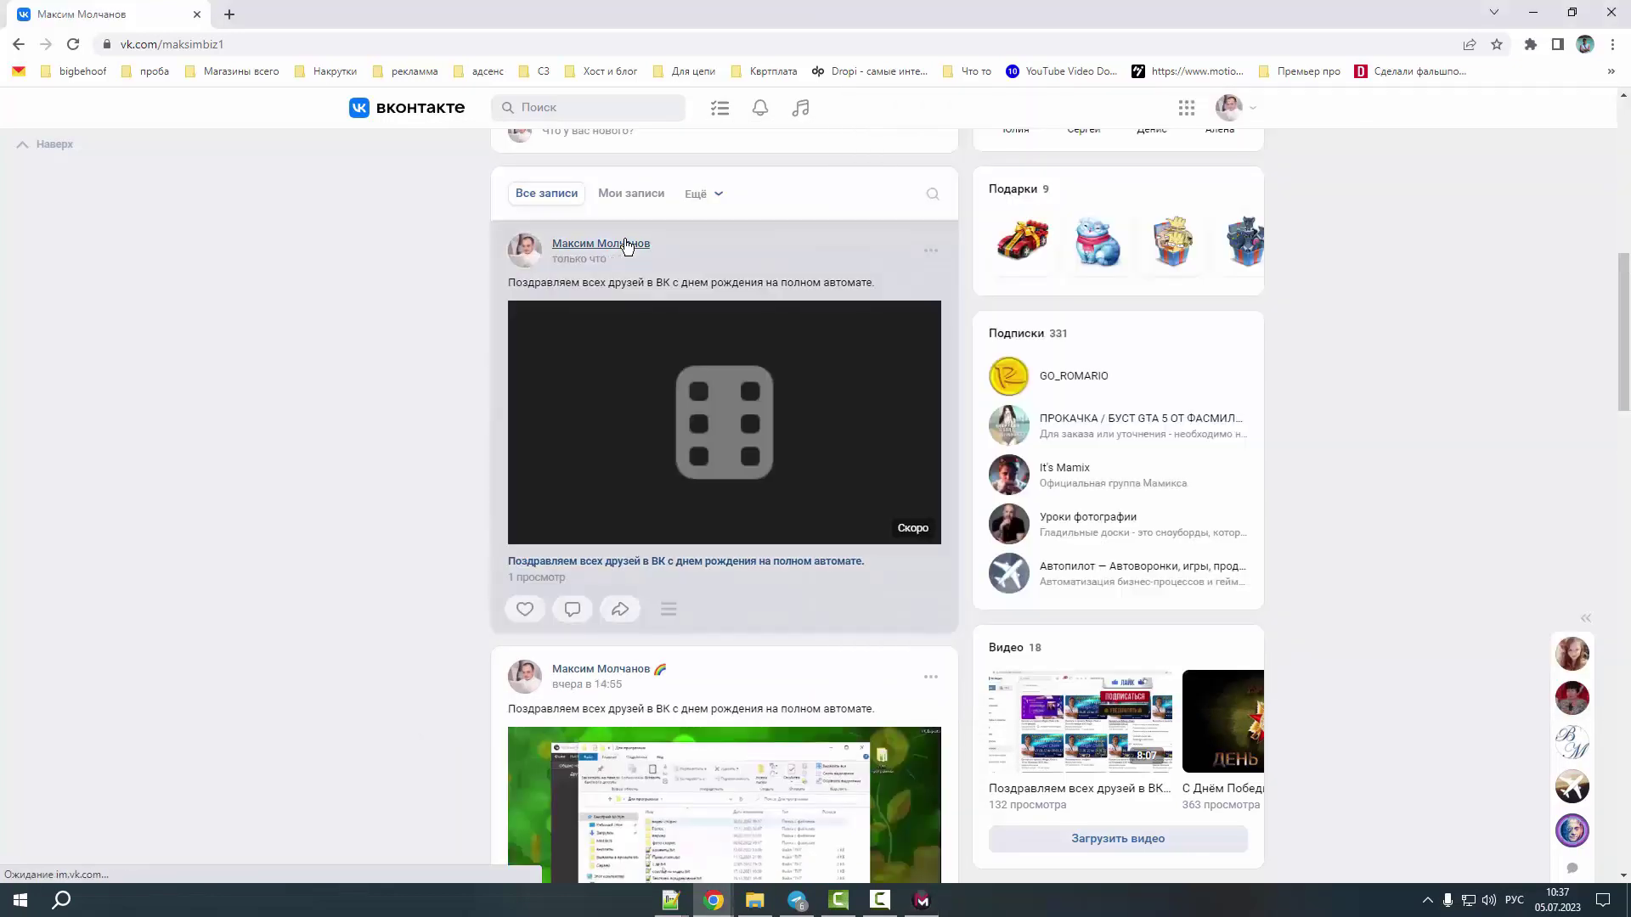
Step: Check the new broadcast post on the VKontakte page wall and the progress log in MMbot
{"action": "scroll", "coordinate": [770, 390], "scroll_direction": "down", "scroll_amount": 7}
{"action": "scroll", "coordinate": [652, 432], "scroll_direction": "up", "scroll_amount": 2}
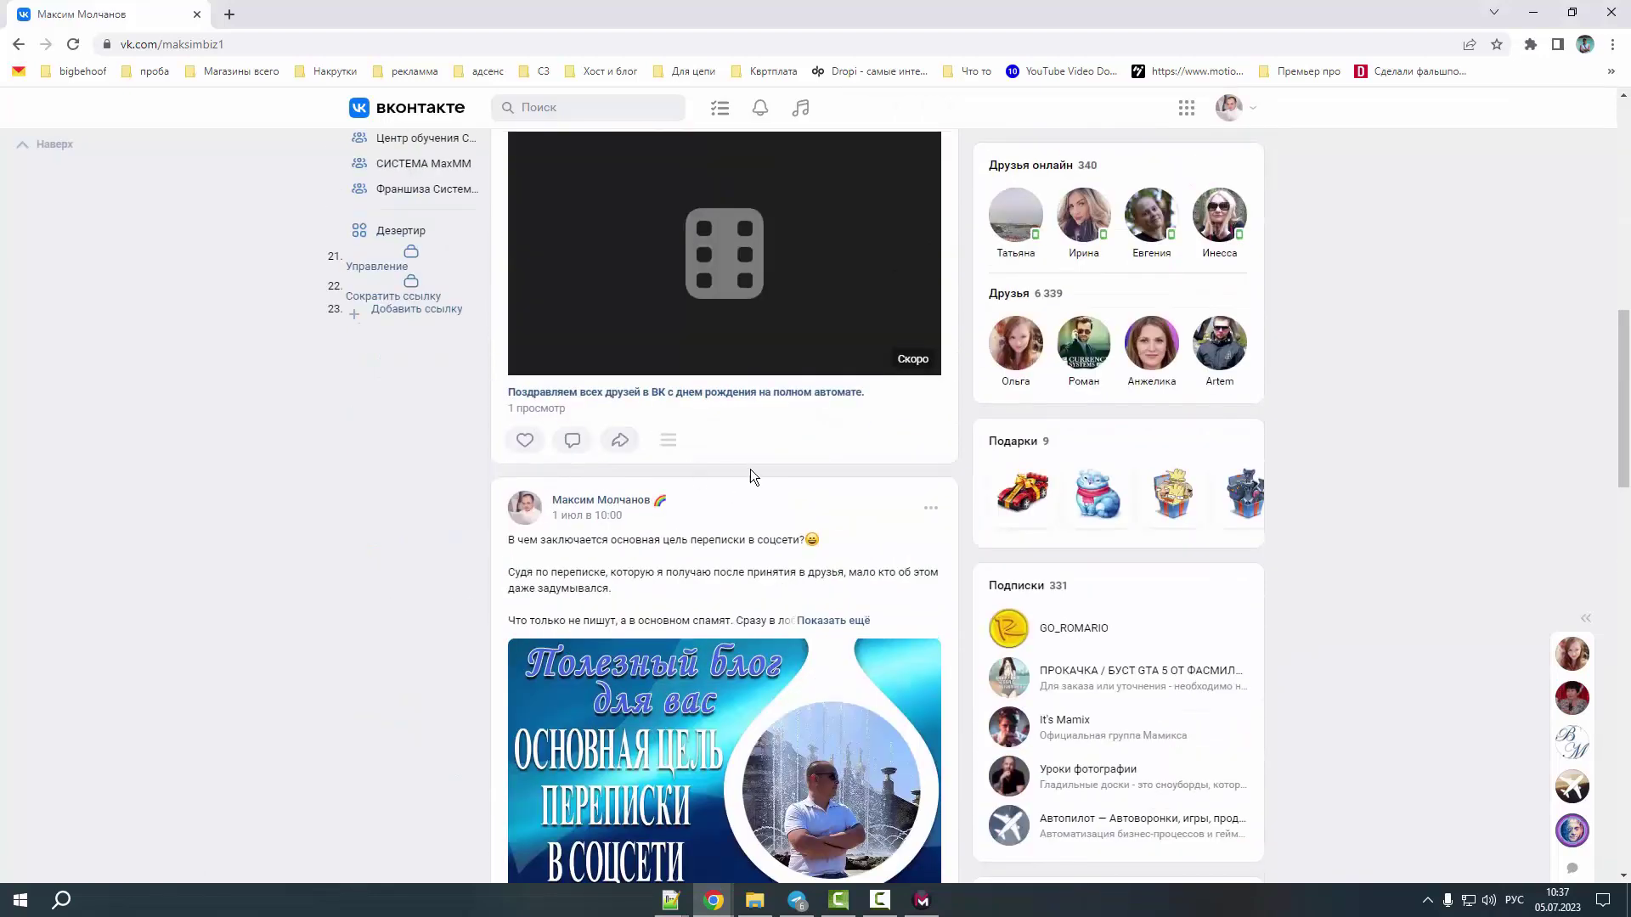
{"action": "left_click", "coordinate": [921, 900]}
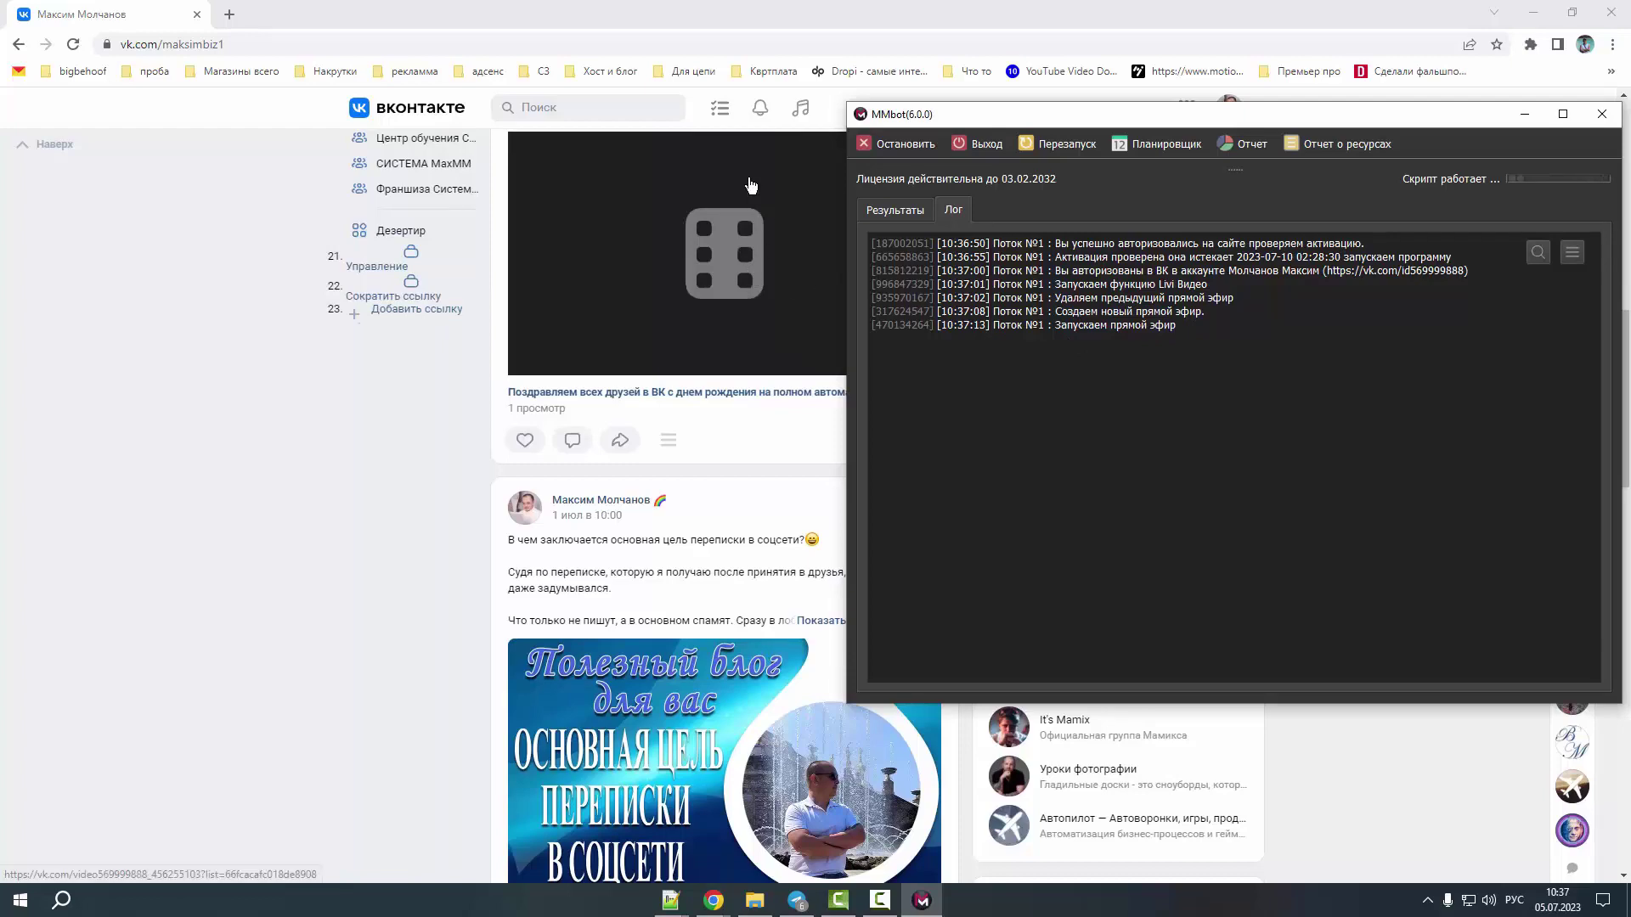
{"action": "scroll", "coordinate": [648, 379], "scroll_direction": "up", "scroll_amount": 2}
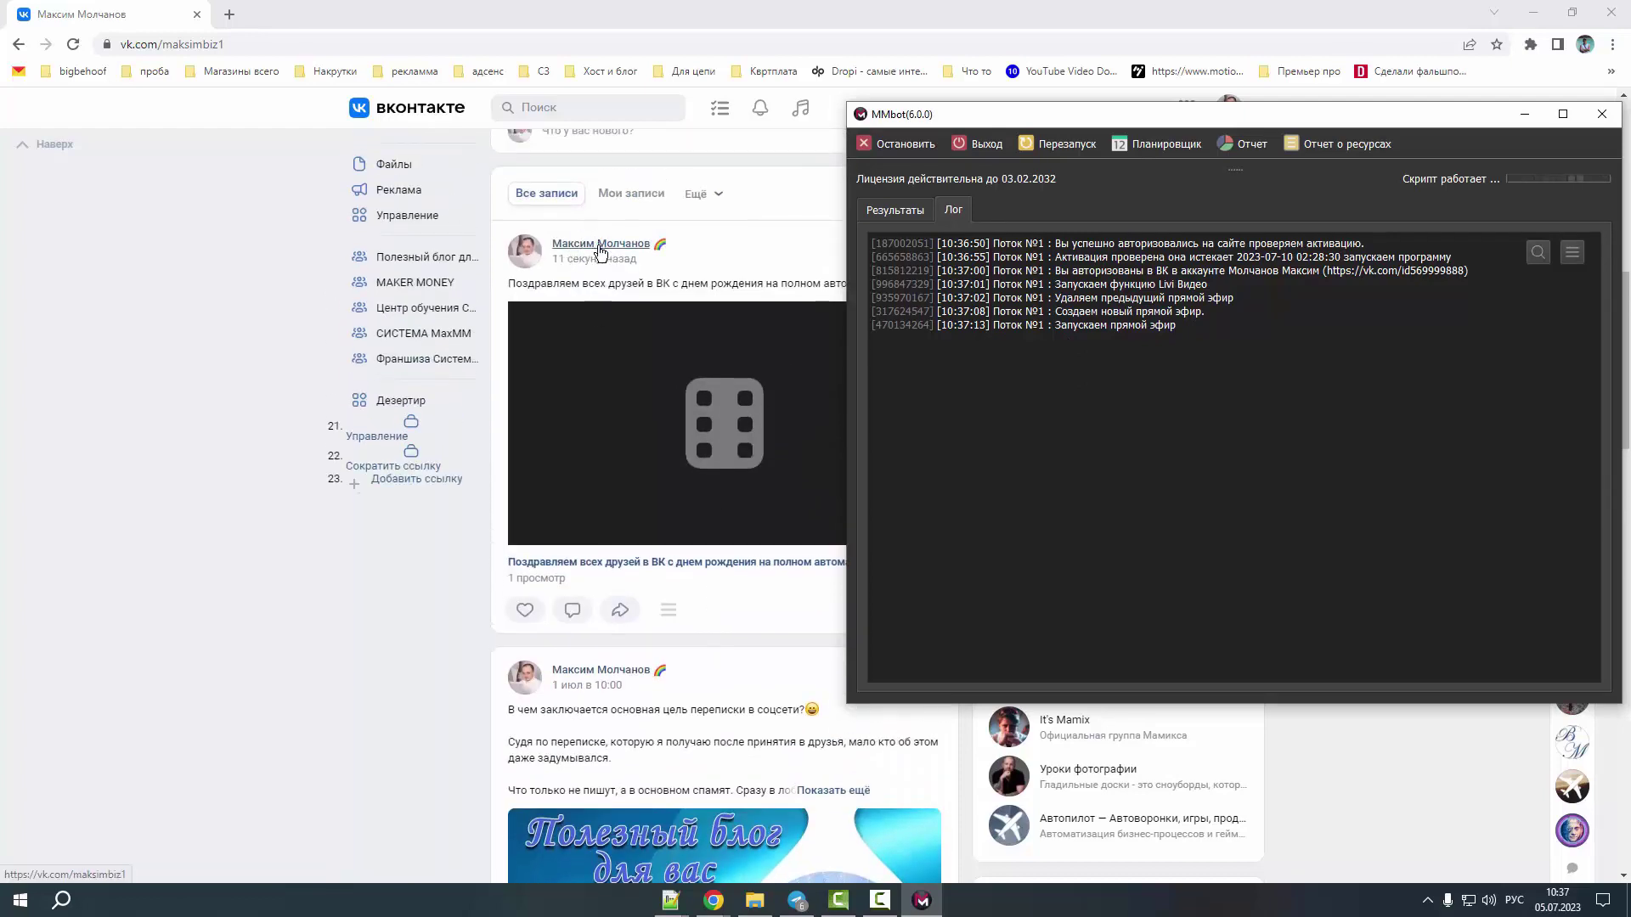
Step: Reload the personal VKontakte page and open the live broadcast from its newest wall post
{"action": "left_click", "coordinate": [597, 246]}
{"action": "scroll", "coordinate": [749, 393], "scroll_direction": "down", "scroll_amount": 10}
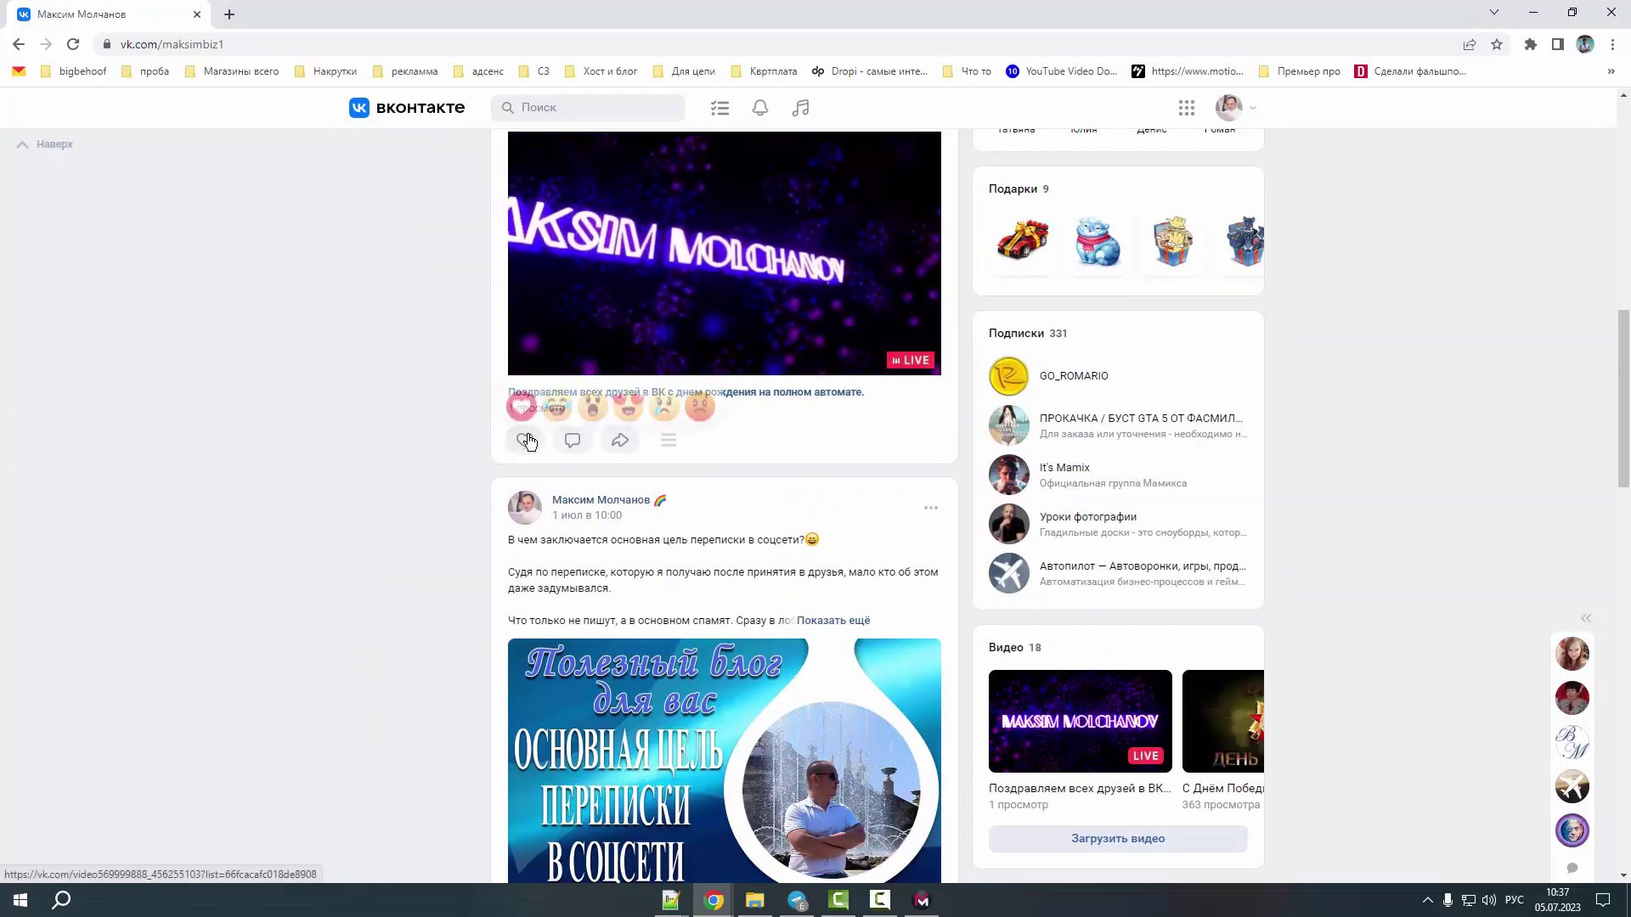
{"action": "left_click", "coordinate": [654, 393]}
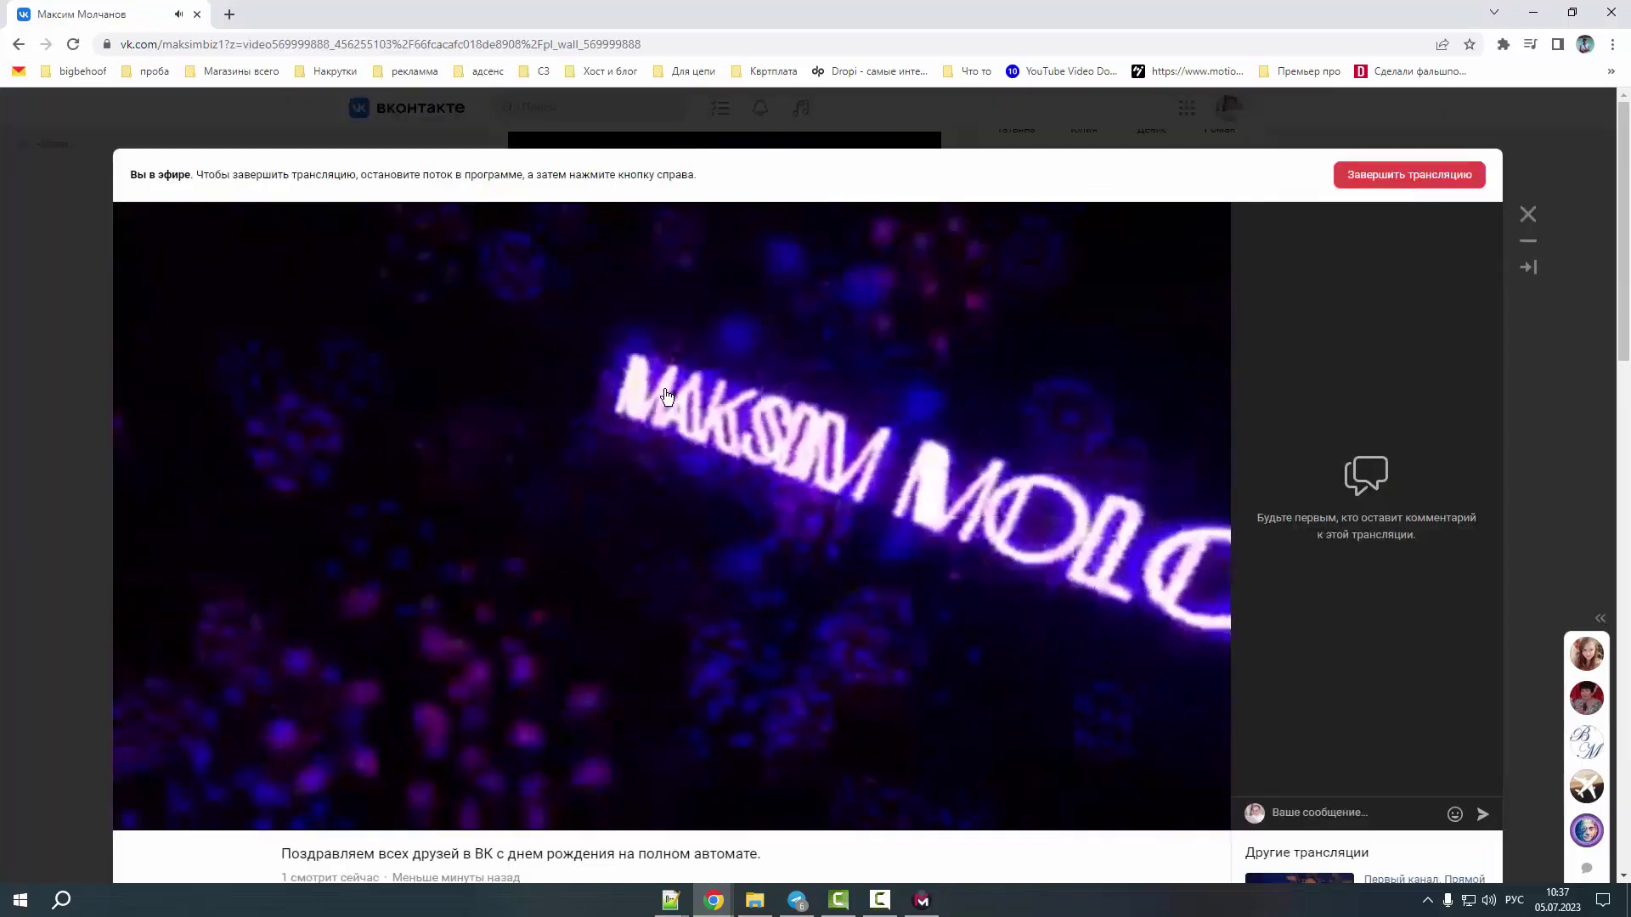